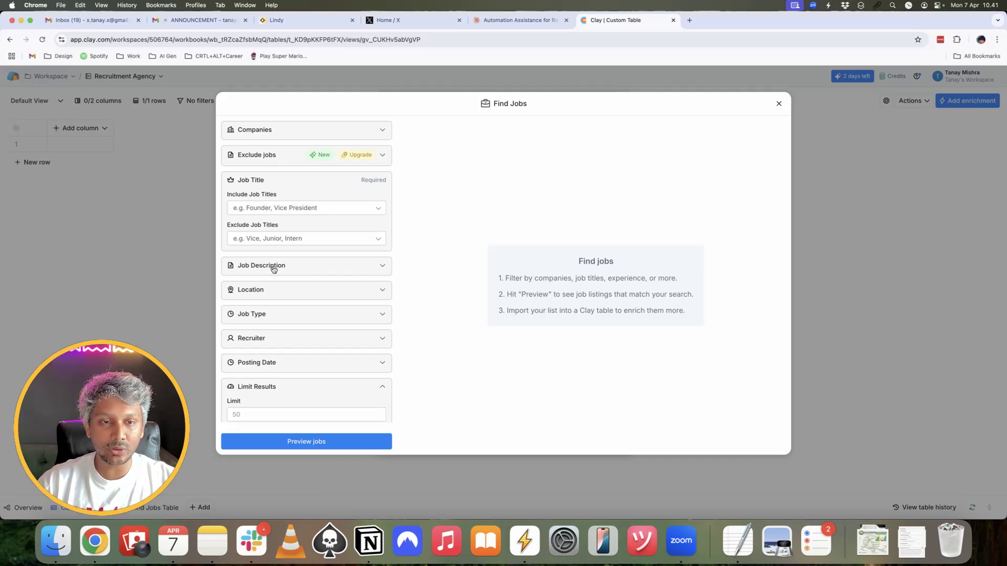
Add "remote" as a job description keyword in the job search filters
click(273, 267)
click(277, 293)
text(remote)
click(278, 314)
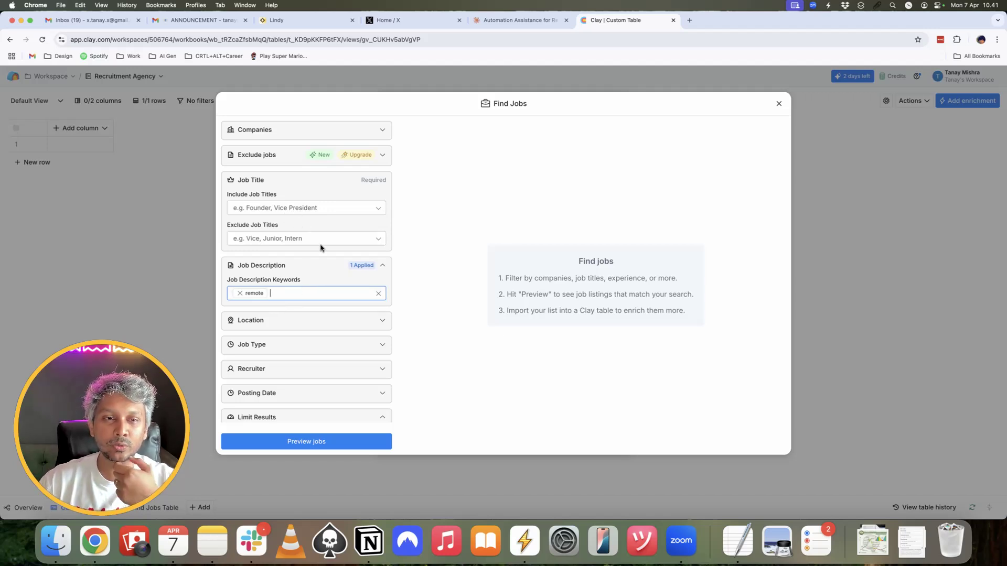
Restrict the included job location to United States
click(282, 322)
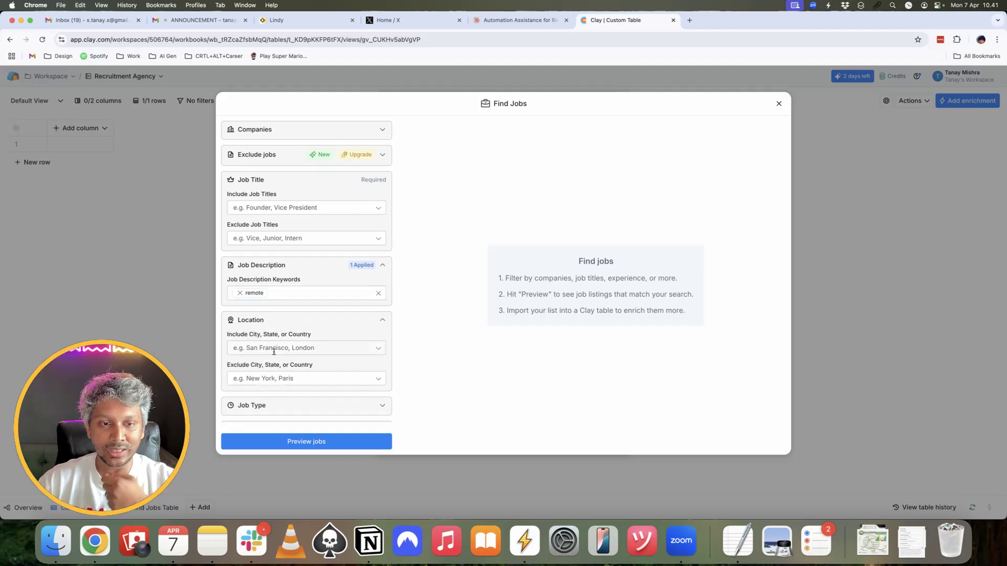
click(274, 350)
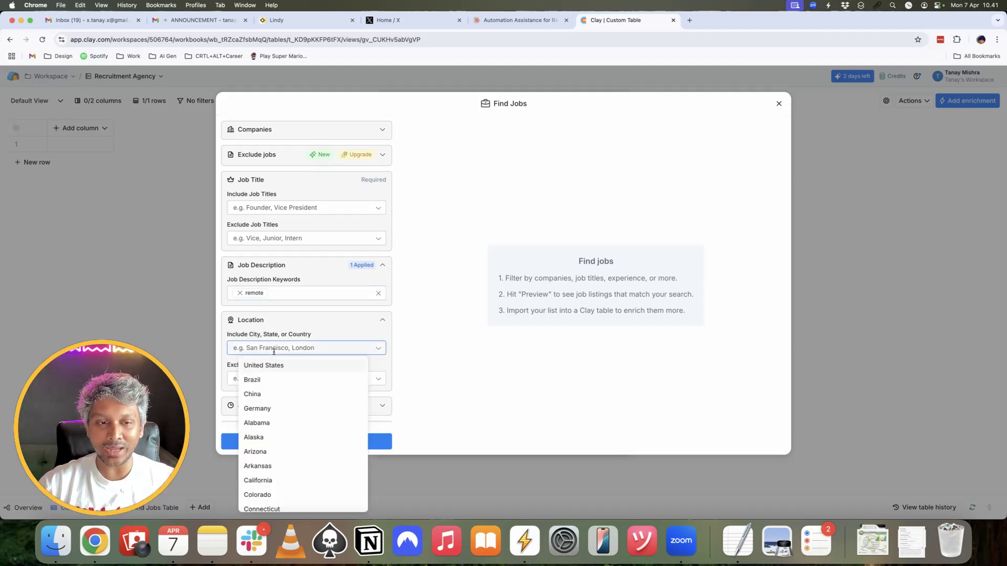
click(273, 367)
click(309, 324)
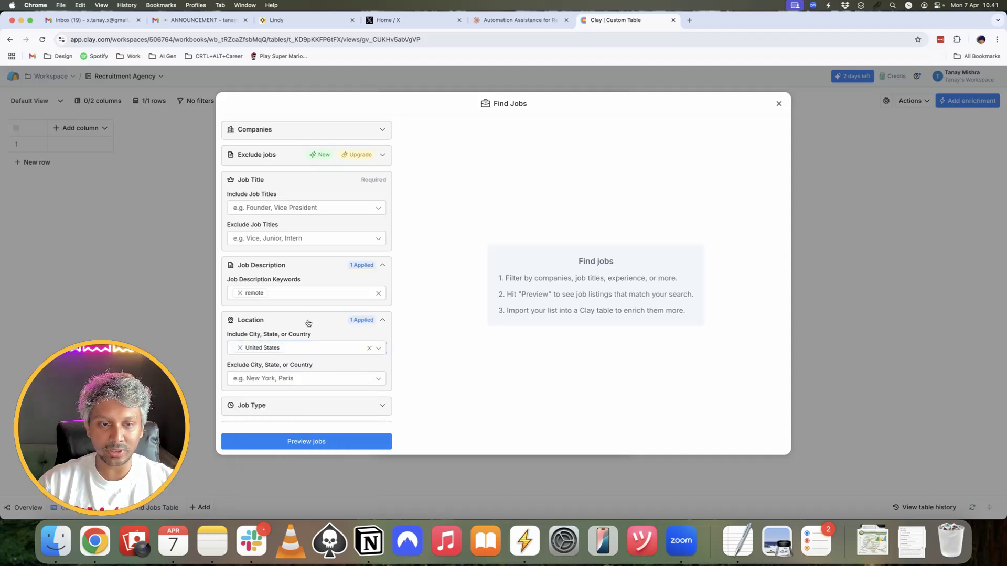
Set the posting date filter's maximum days since posted to 1
scroll(314, 325, down, 3)
click(274, 344)
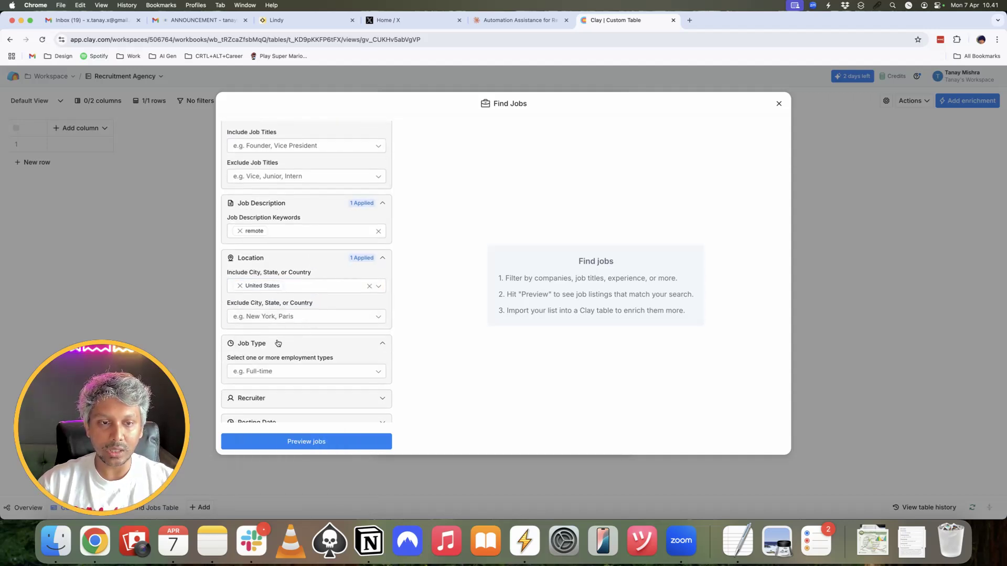
scroll(305, 326, down, 2)
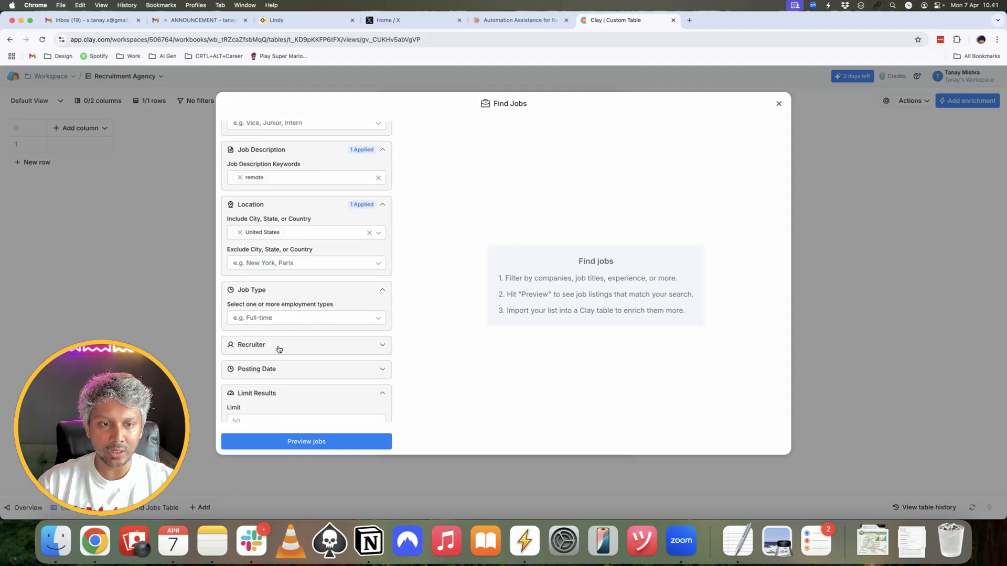
scroll(278, 349, down, 2)
click(263, 315)
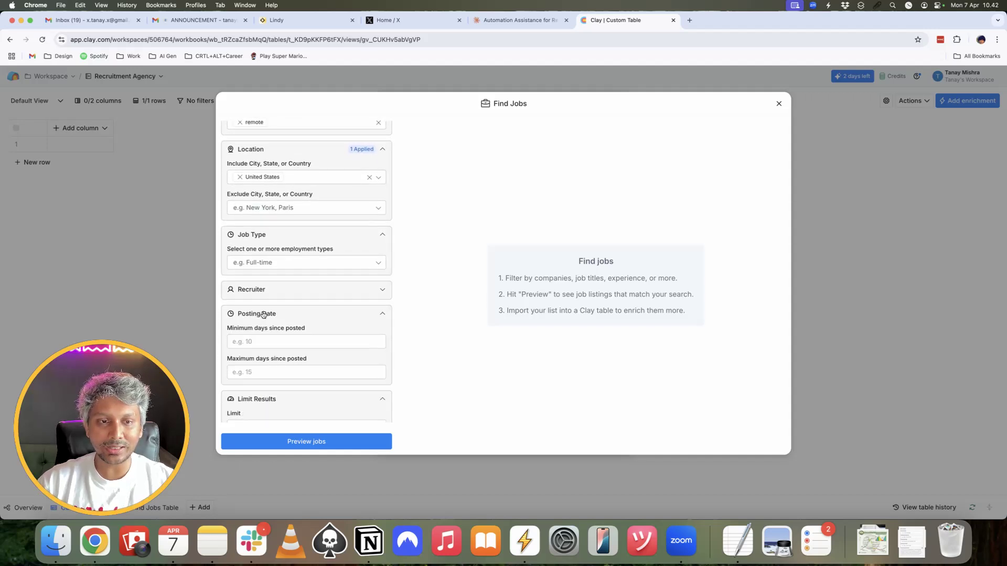
click(251, 370)
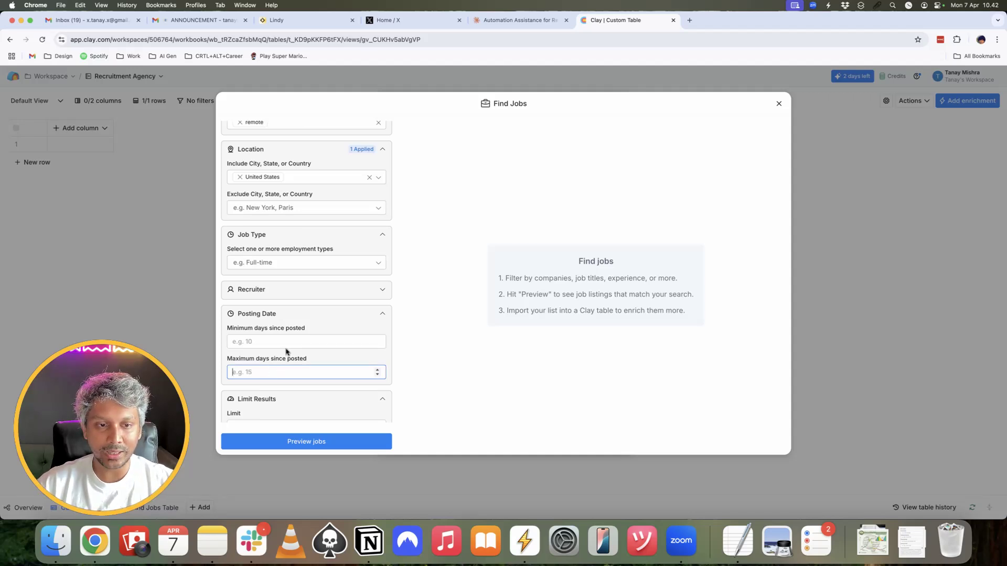
text(1)
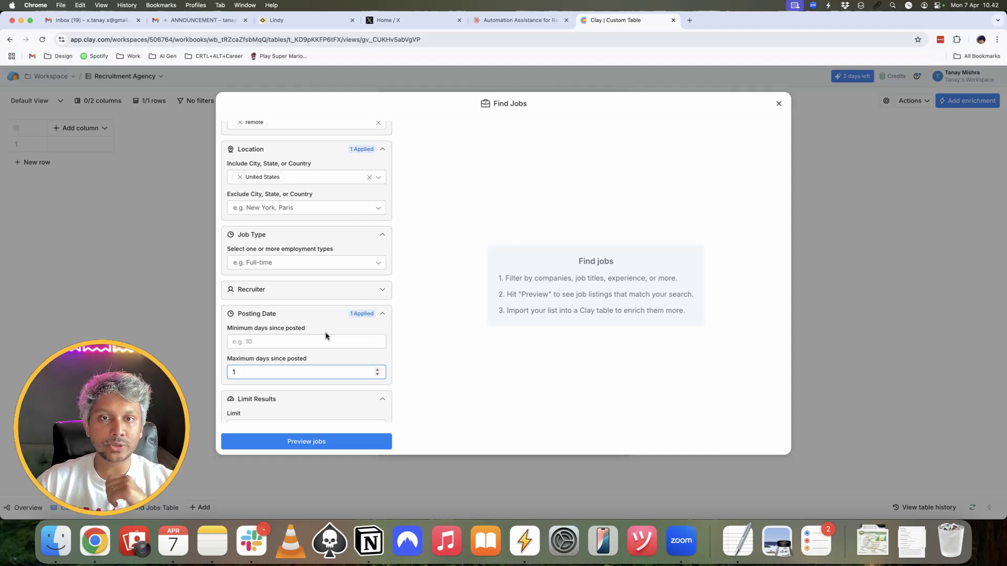
Limit the results to 7 records with 1 per company, and preview the matching jobs
scroll(325, 336, down, 3)
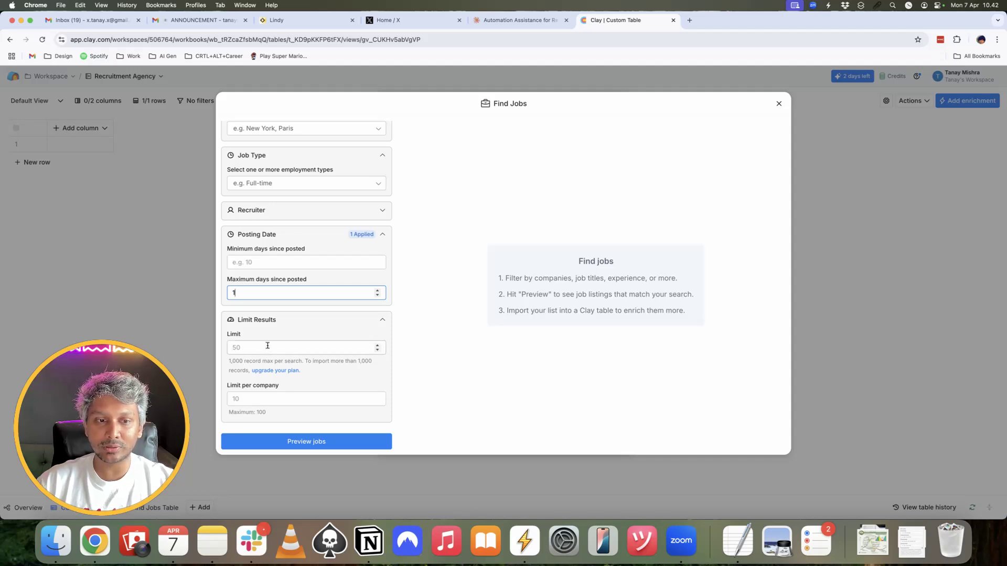
click(257, 344)
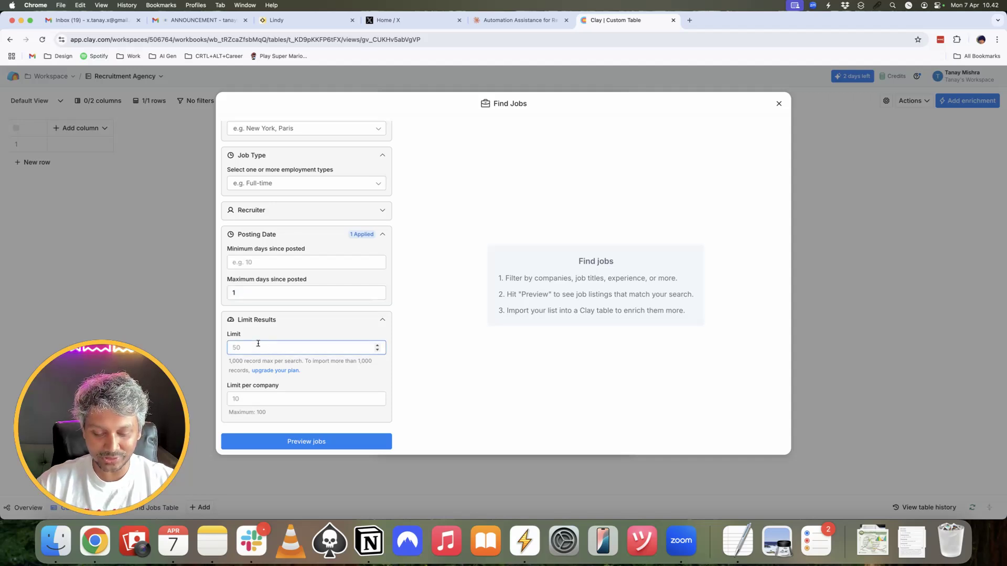
text(7)
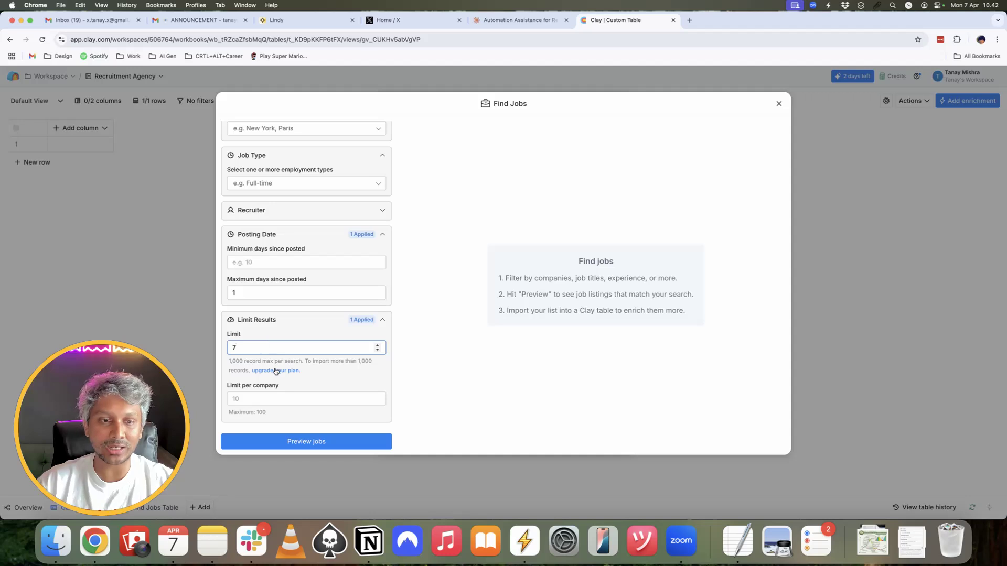
click(262, 399)
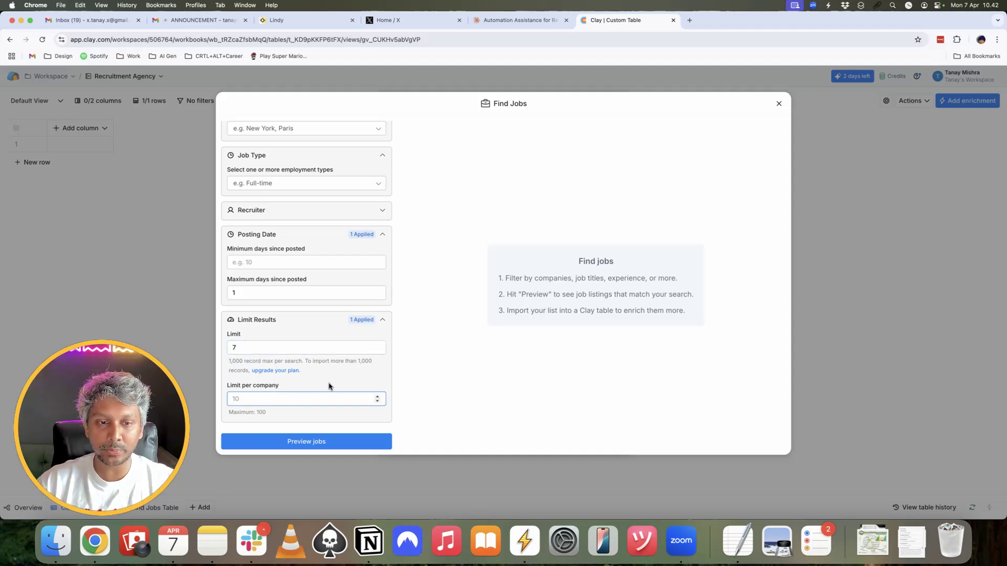
text(1)
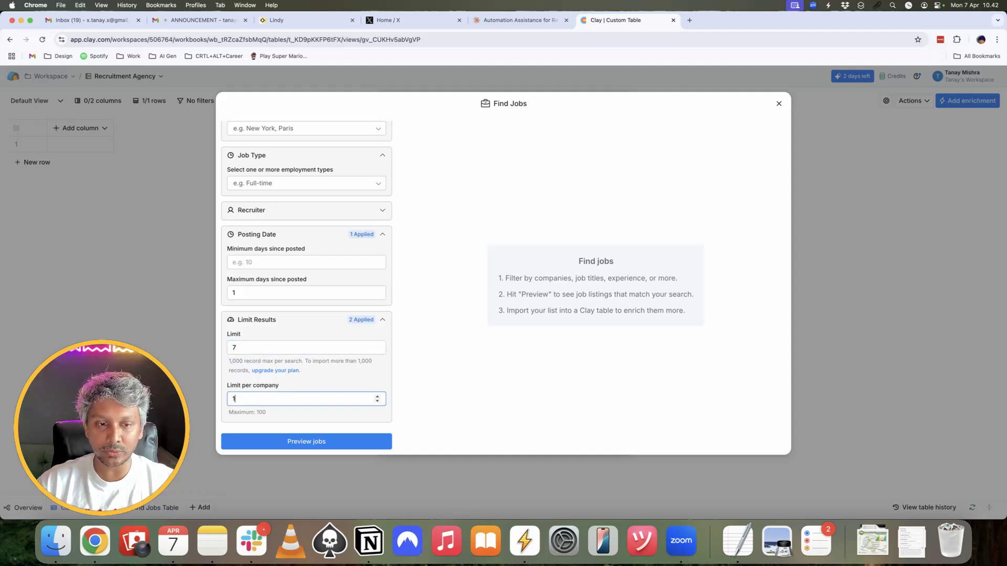
click(302, 443)
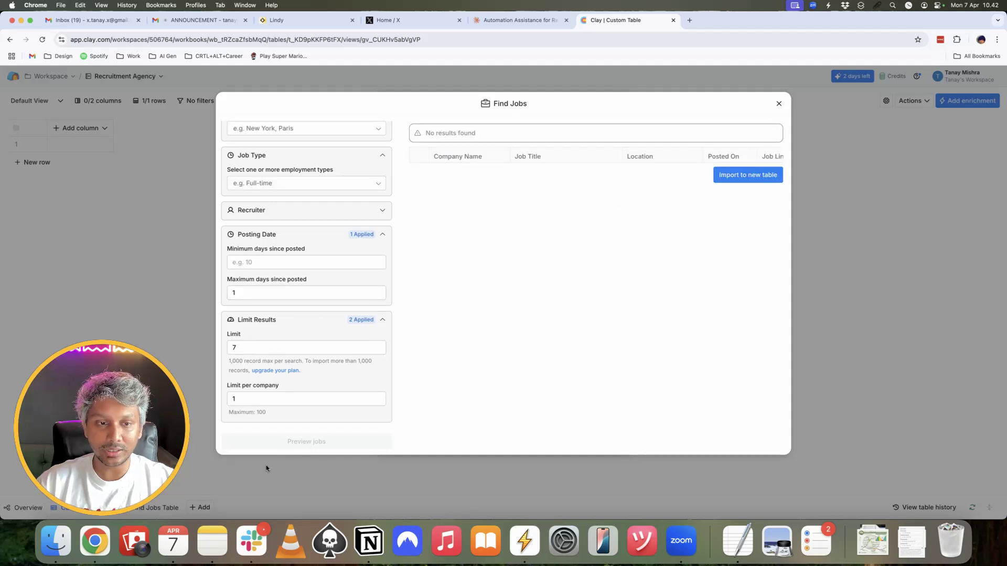
scroll(266, 348, up, 10)
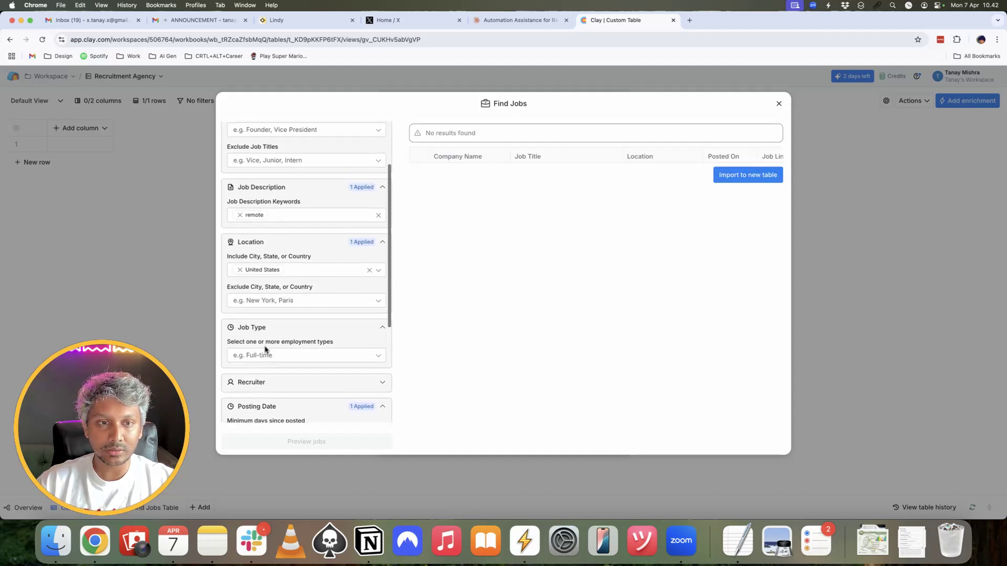
scroll(324, 373, down, 3)
click(290, 263)
text(eur)
key(BackSpace)
key(BackSpace)
key(BackSpace)
click(325, 258)
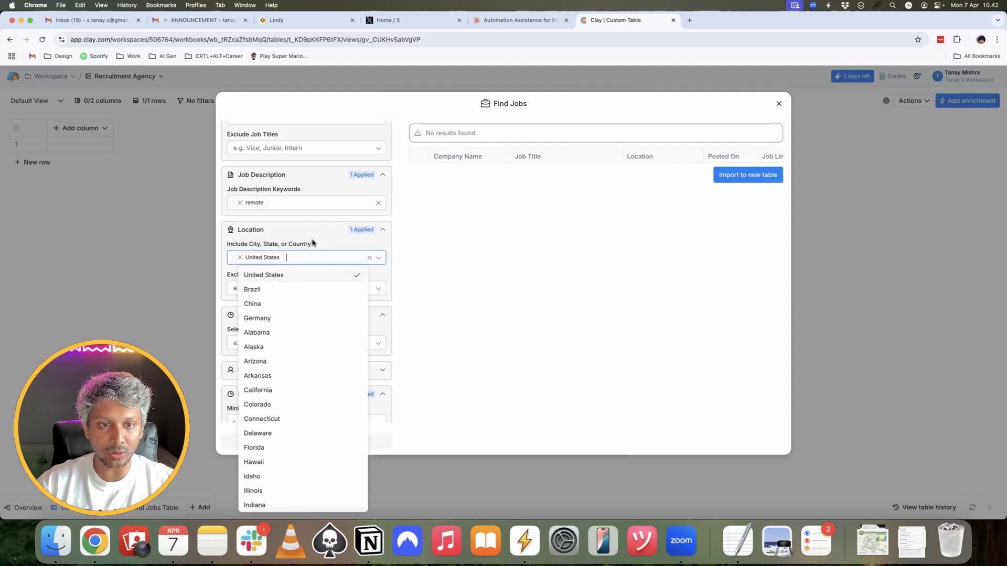
Set the maximum days since posted to 3
scroll(312, 243, down, 5)
click(247, 316)
key(BackSpace)
text(3)
scroll(309, 349, down, 1)
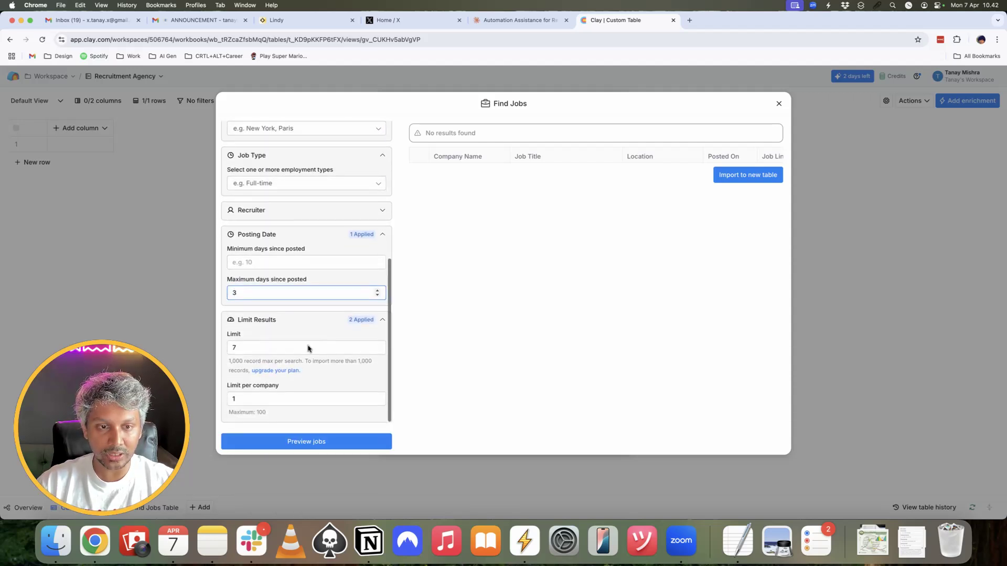
Preview the matching jobs and import them into a new table without any additional enrichments
click(325, 441)
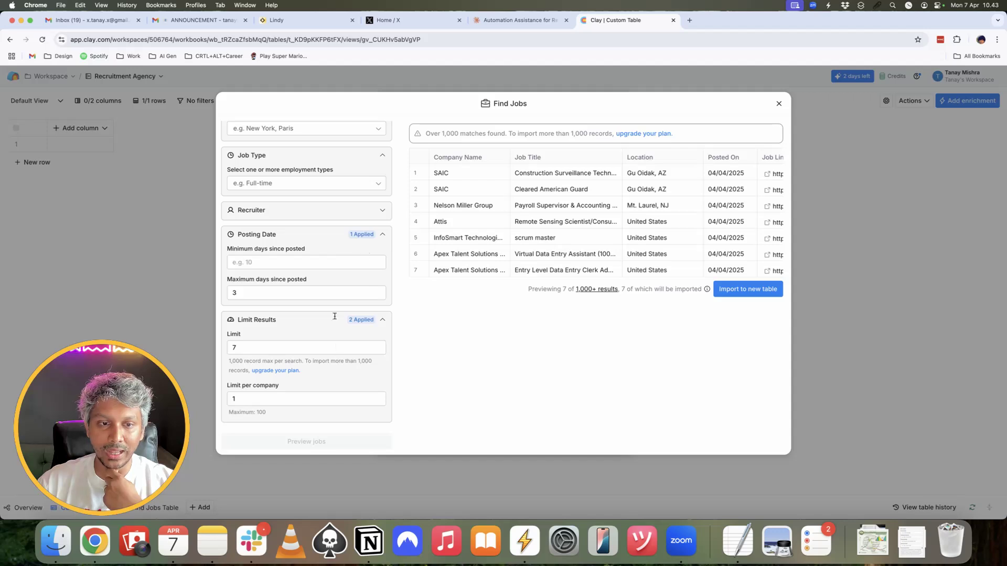
click(743, 298)
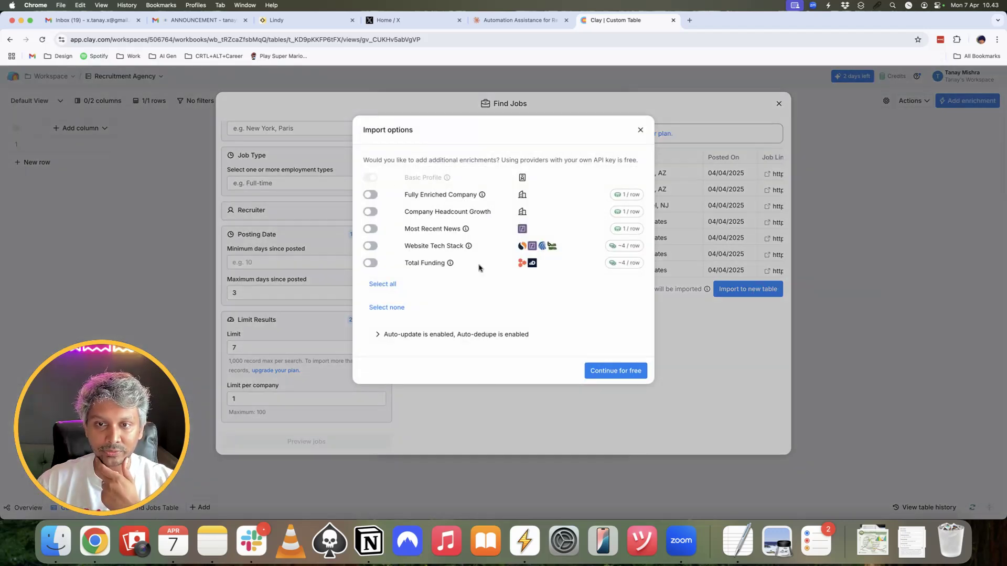
click(612, 375)
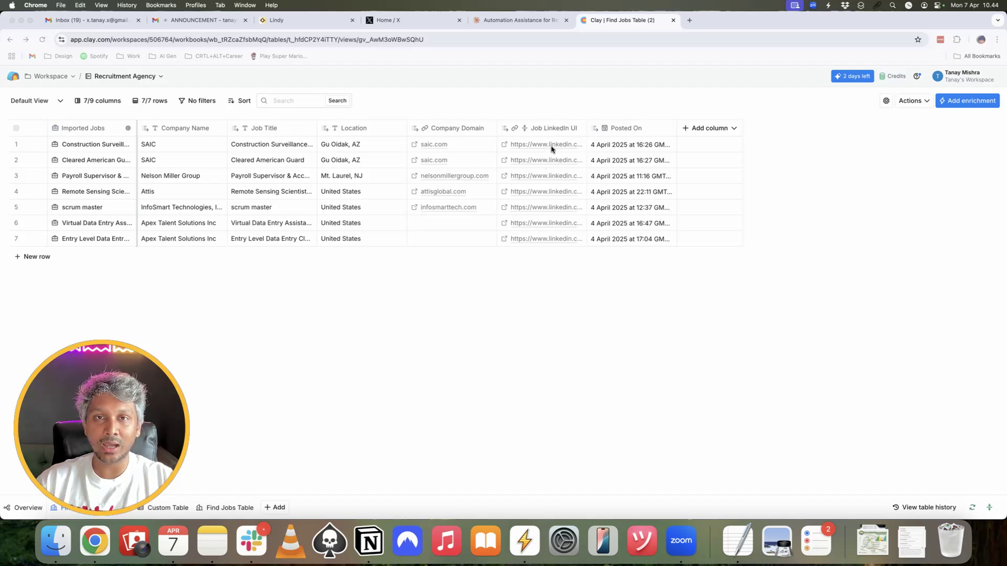
Add a Use AI column and fill its prompt with the P1 remote-job analysis text copied from the TextEdit notes
click(710, 128)
click(708, 168)
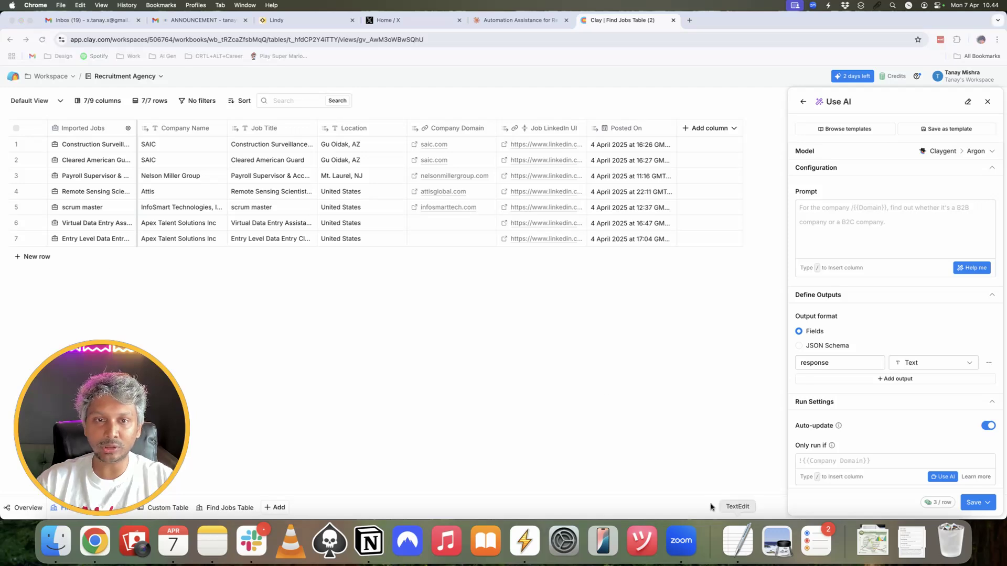
click(738, 540)
scroll(208, 136, up, 5)
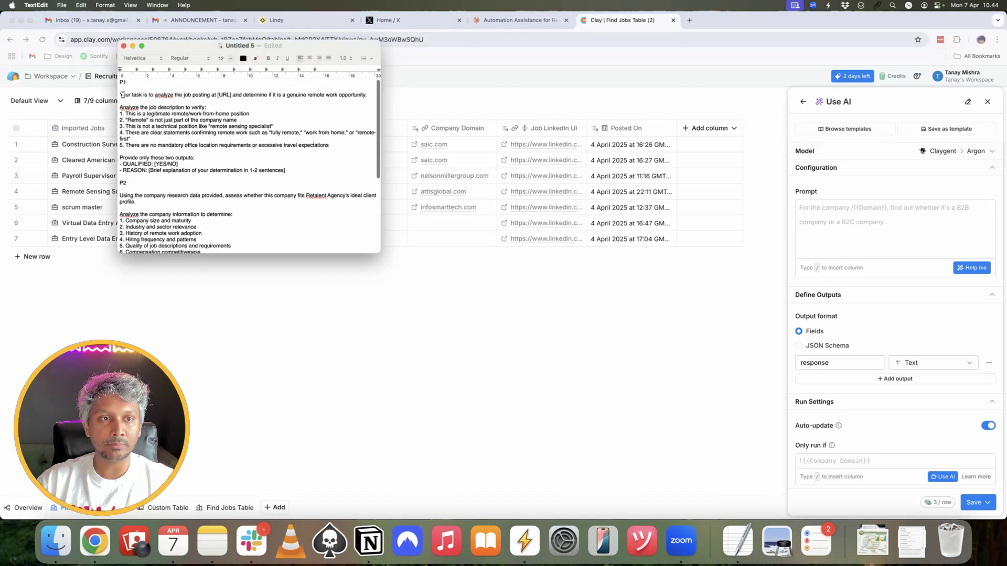
mouse_move(119, 94)
mouse_down()
mouse_move(287, 171)
mouse_move(137, 132)
mouse_move(120, 94)
mouse_up()
key(super+c)
click(314, 173)
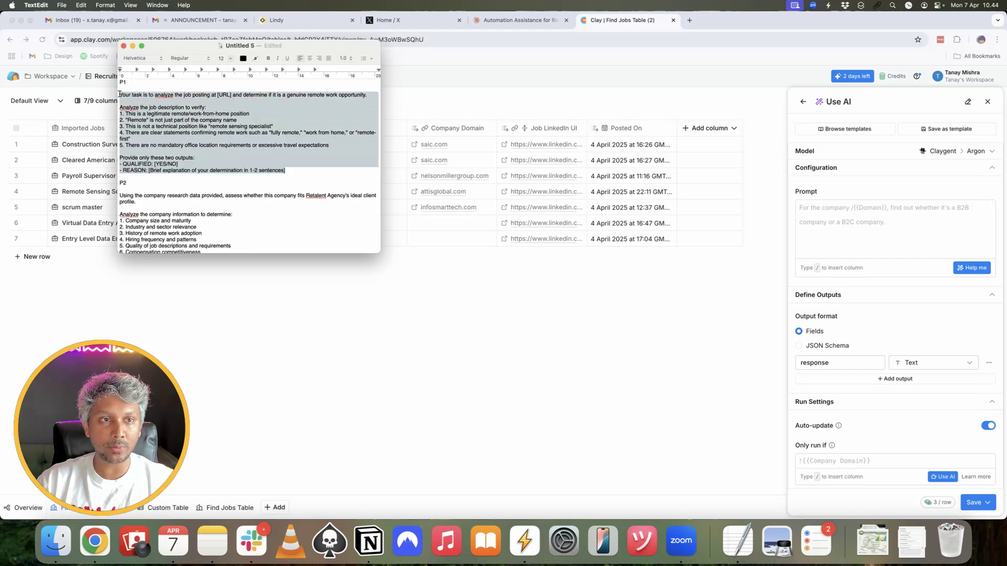
click(871, 228)
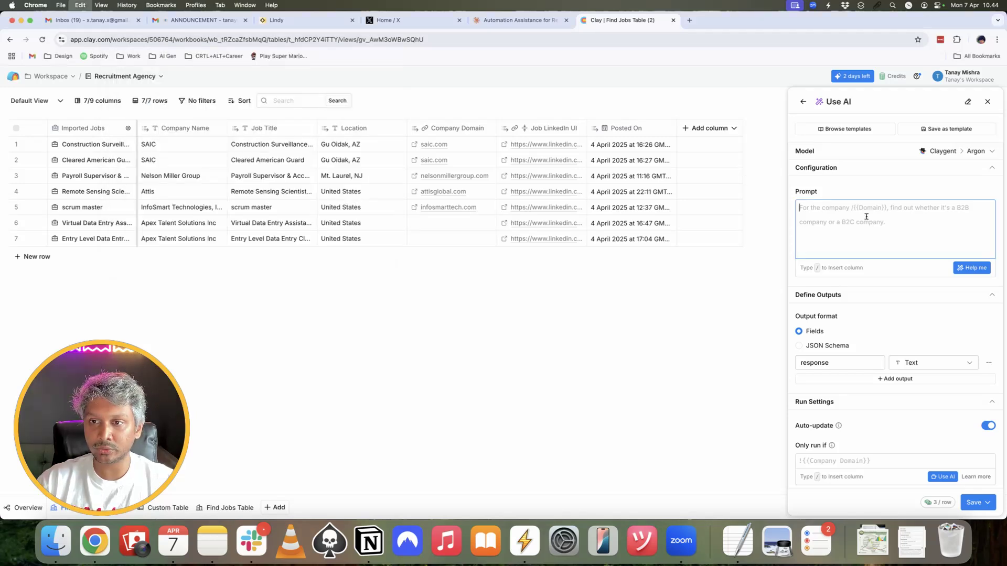
key(super+v)
Replace the [URL] placeholder in the prompt with a reference to the Job LinkedIn URL column
mouse_move(939, 207)
mouse_down()
mouse_move(912, 208)
mouse_move(922, 206)
mouse_up()
text(/)
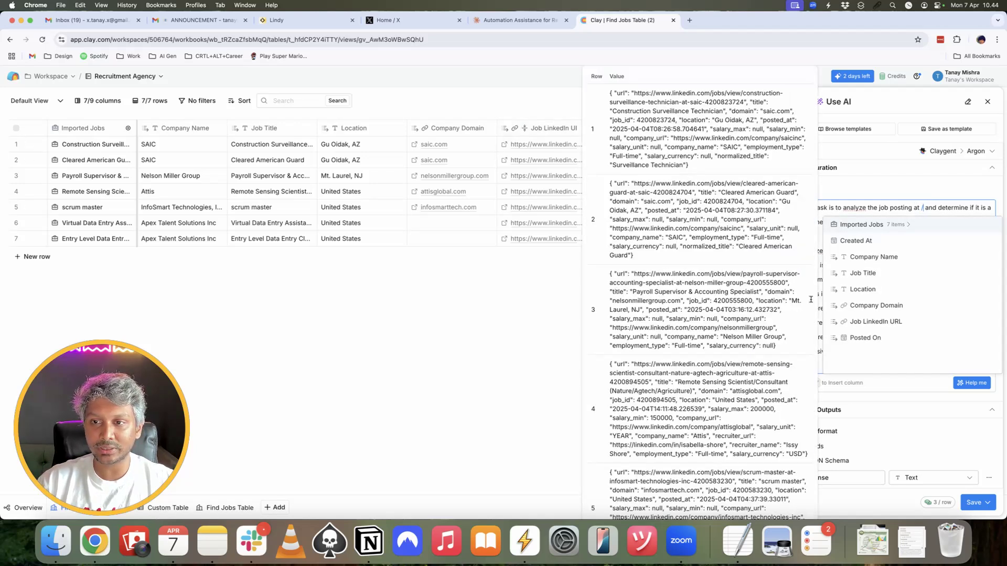
click(879, 323)
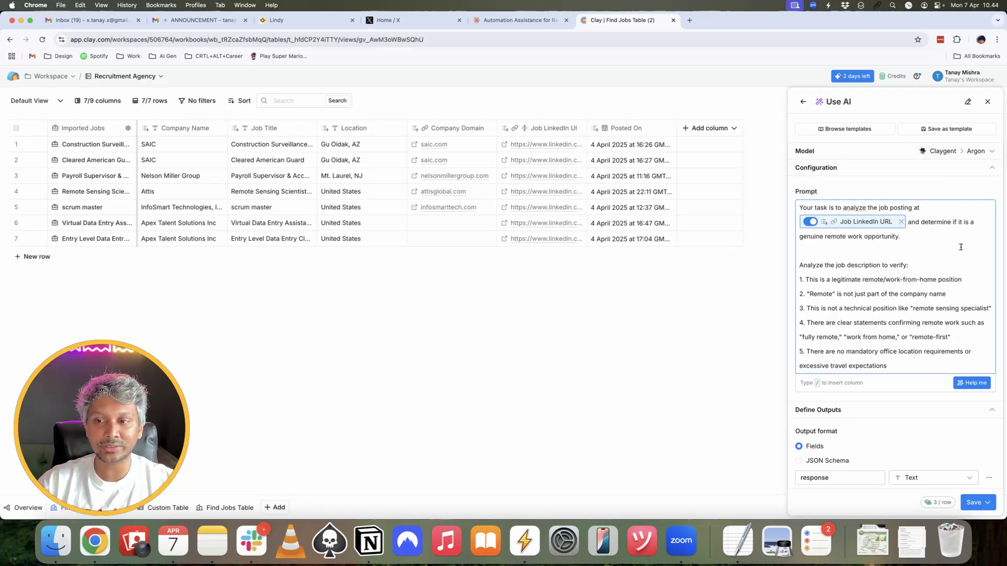
Define two text output fields for the AI column named "Remote Job Qualified?" and "Qualification Reason?"
scroll(863, 285, down, 3)
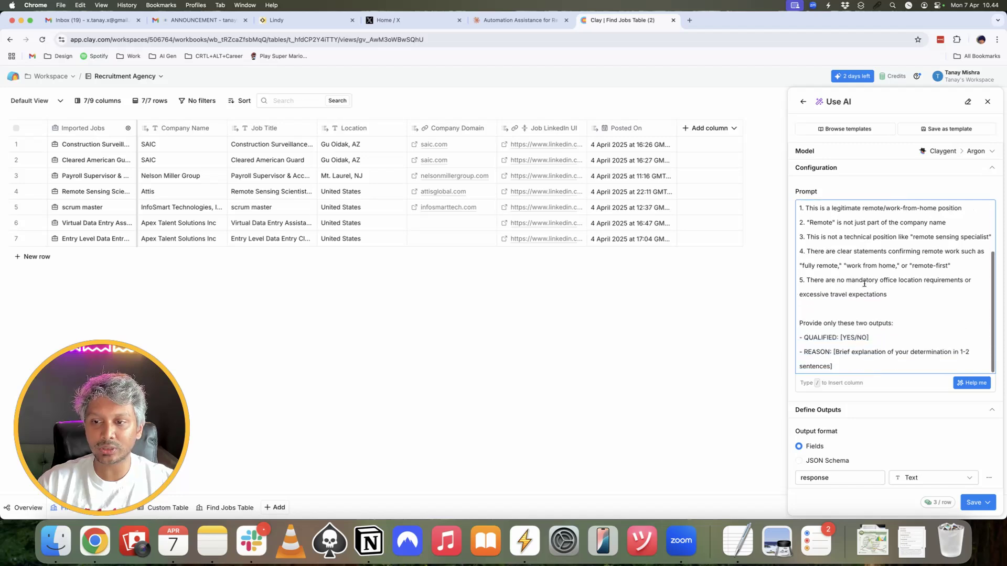
scroll(870, 282, down, 2)
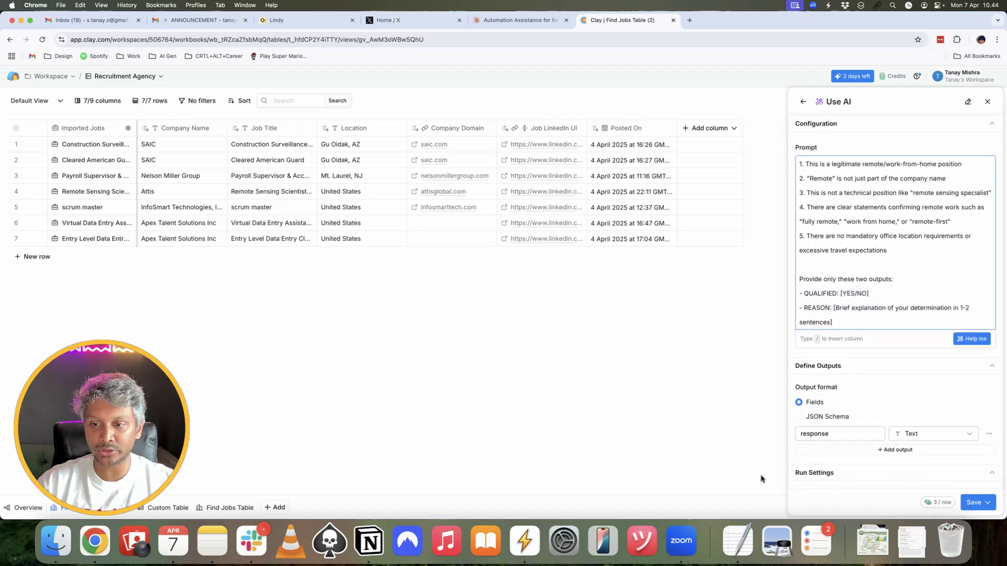
double_click(829, 435)
text(Remote Job Qualified?)
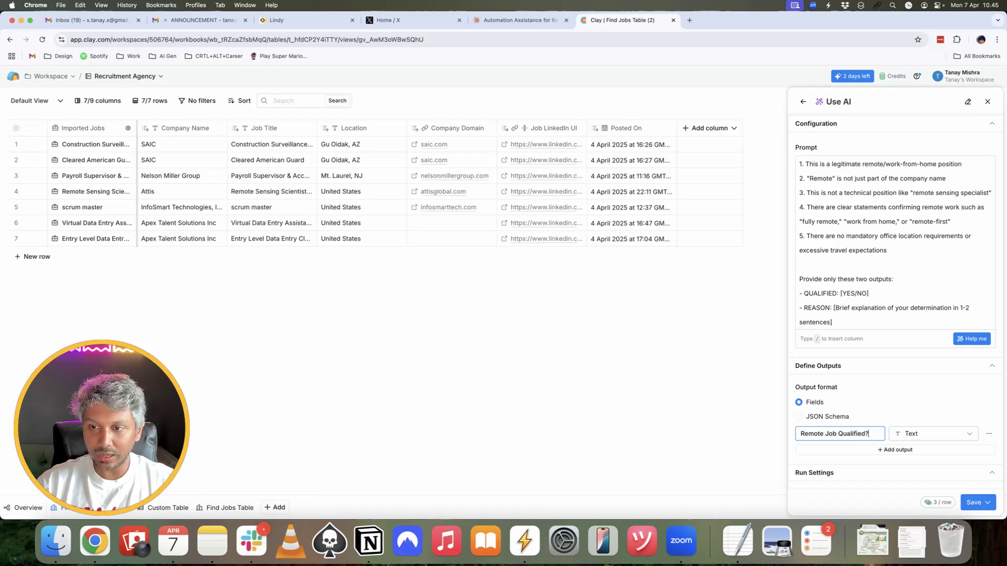
click(879, 450)
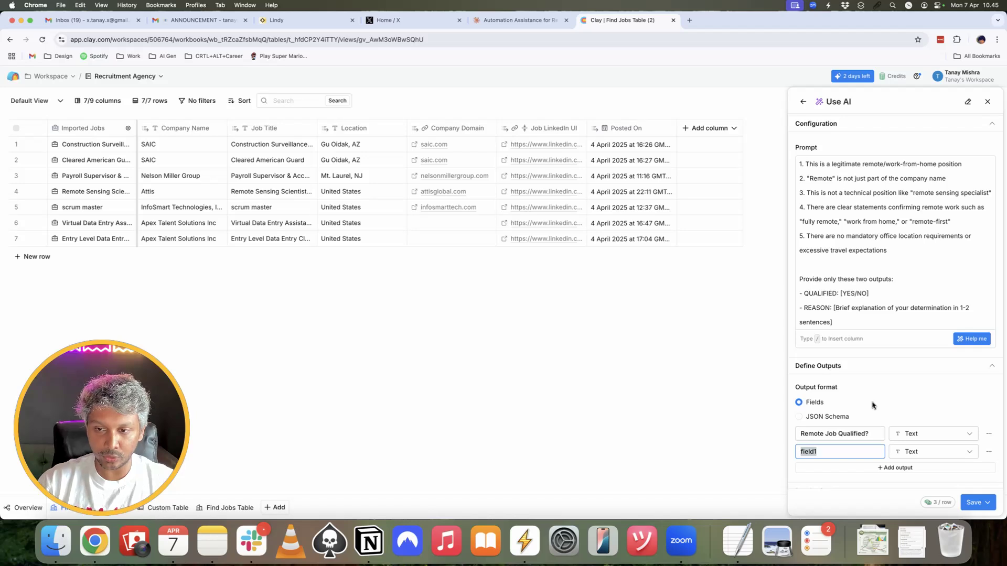
text(Qualification Reason?)
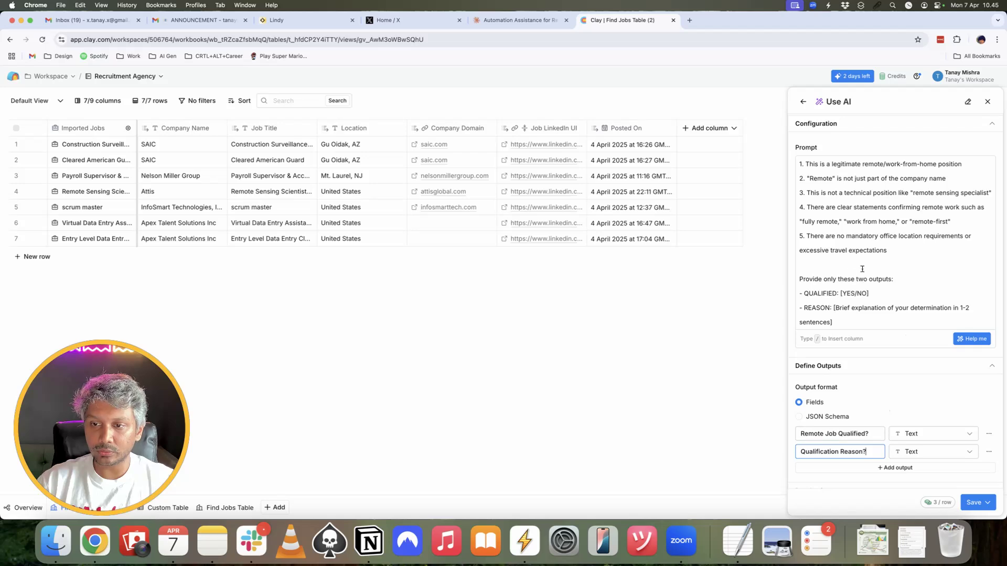
Save the AI column and run it on the 7 rows in this view
scroll(892, 325, down, 4)
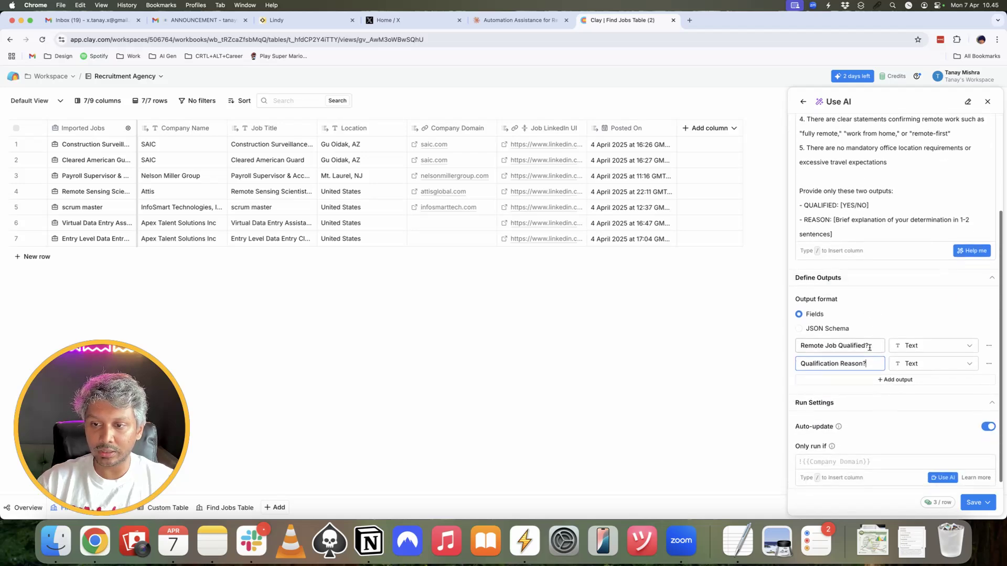
click(982, 503)
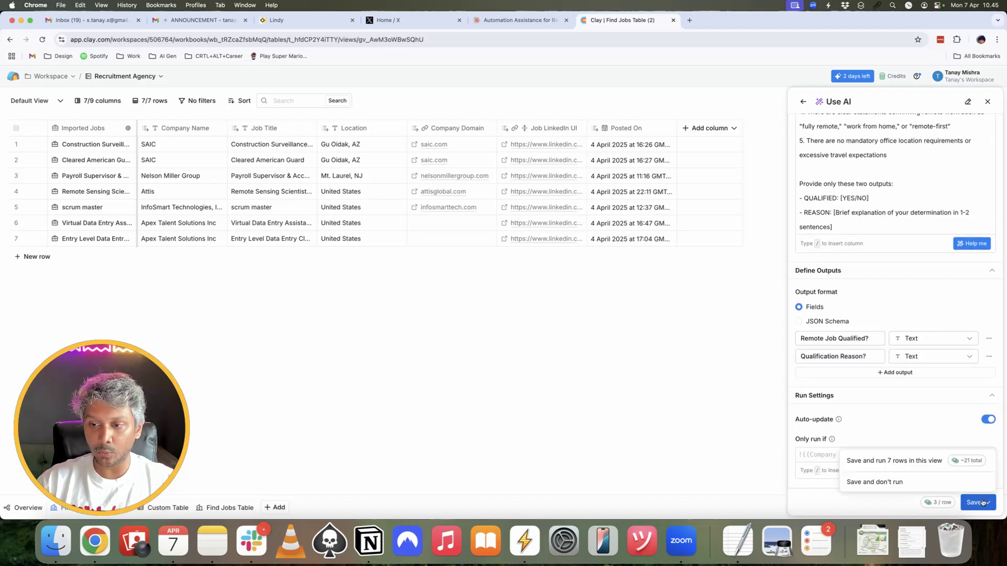
click(915, 461)
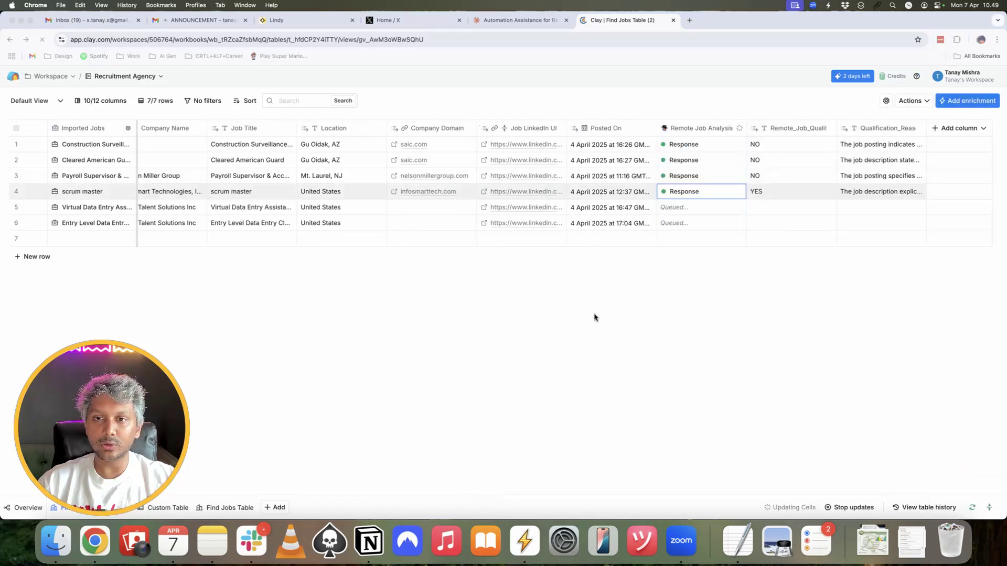
scroll(590, 310, left, 1)
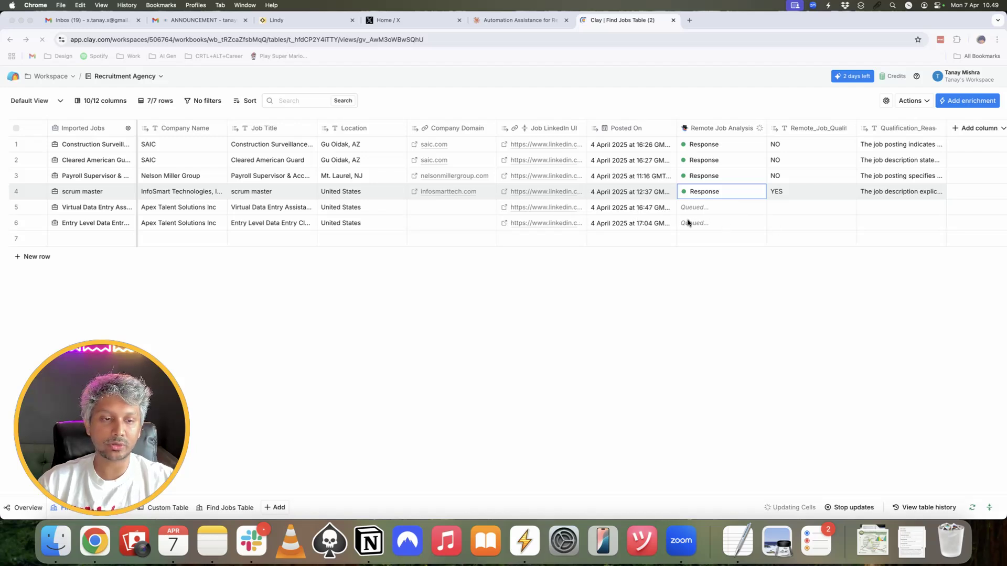
scroll(714, 242, right, 2)
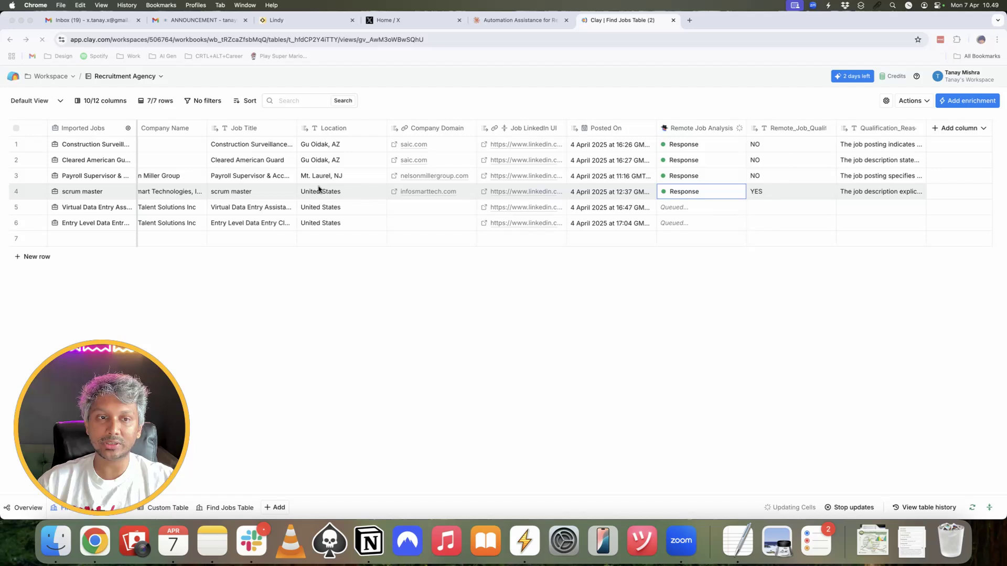
scroll(335, 189, left, 2)
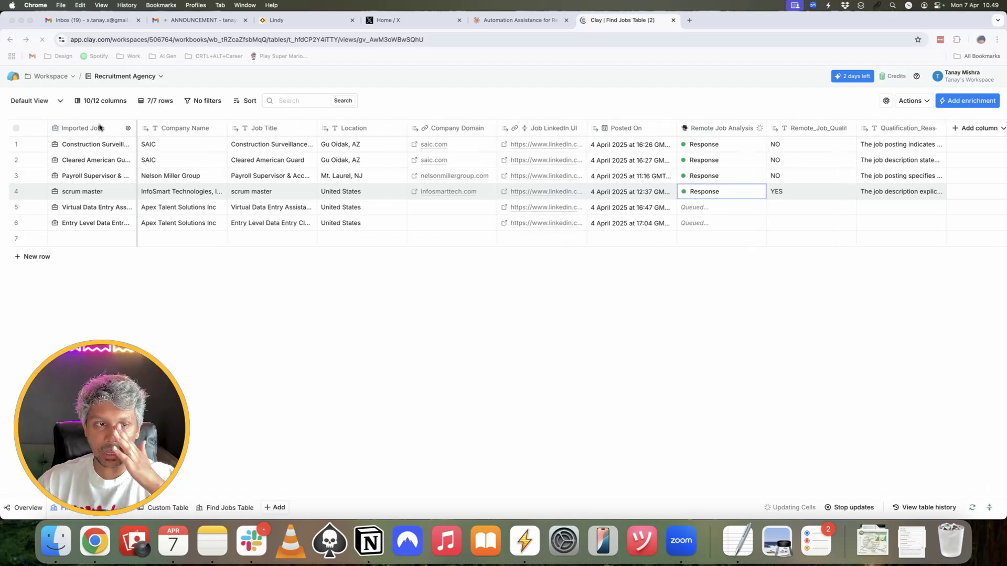
Inspect the Remote Job Analysis response details for the scrum master row, including the add-as-column options for its two output fields
scroll(780, 192, right, 2)
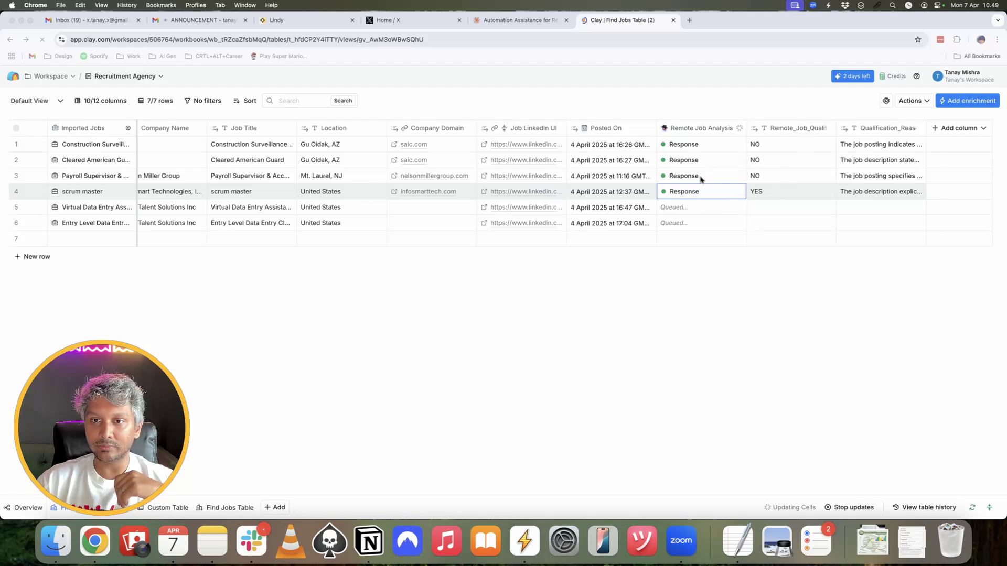
click(693, 193)
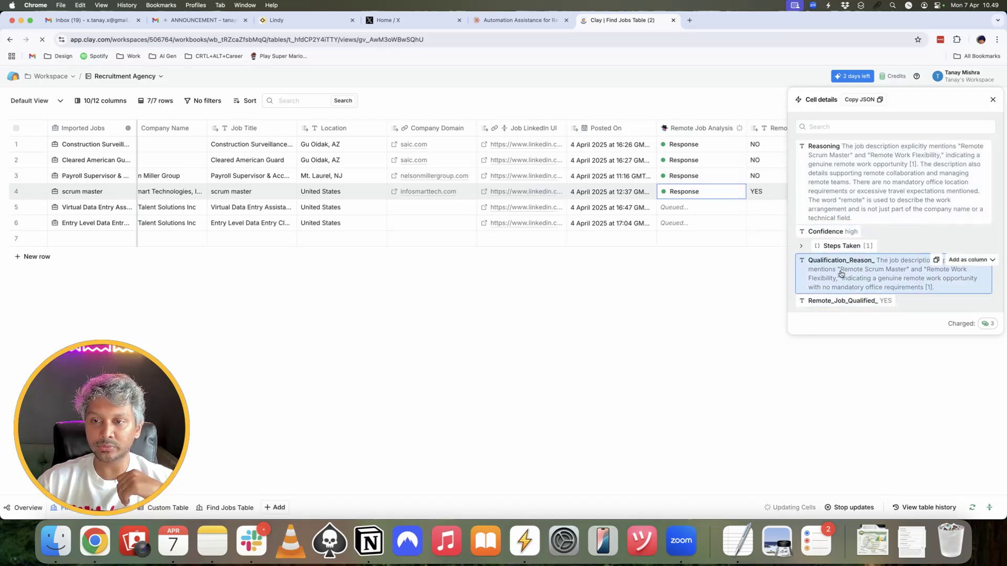
click(966, 261)
click(822, 317)
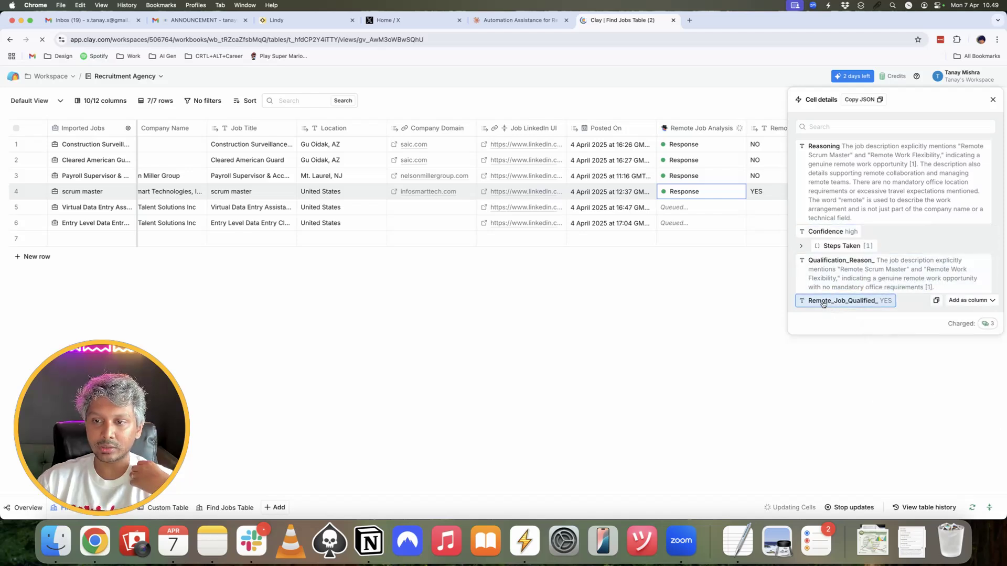
click(971, 302)
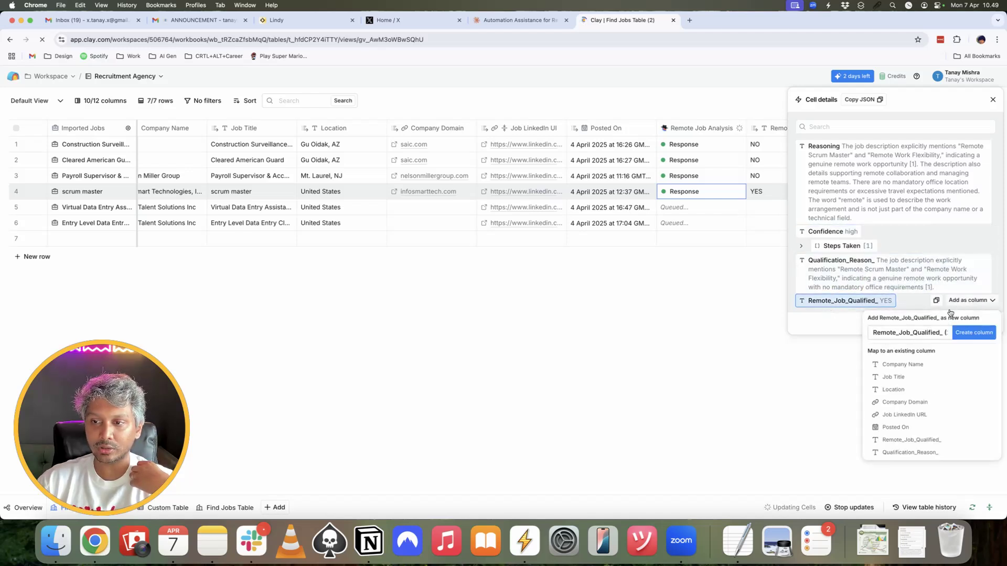
click(739, 314)
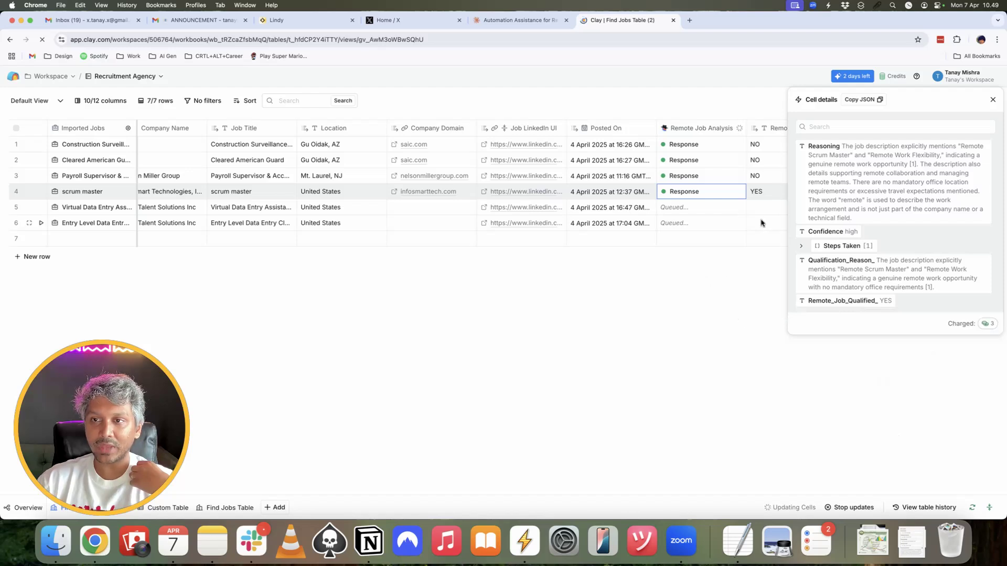
click(993, 99)
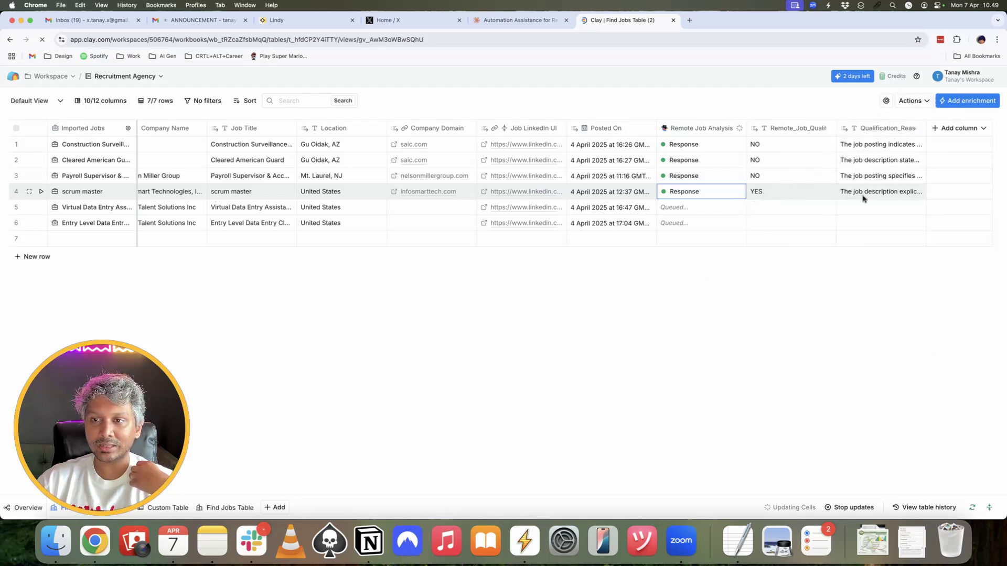
Read the full Qualification_Reason_ text of the scrum master row in the expanded cell view
click(909, 194)
double_click(910, 197)
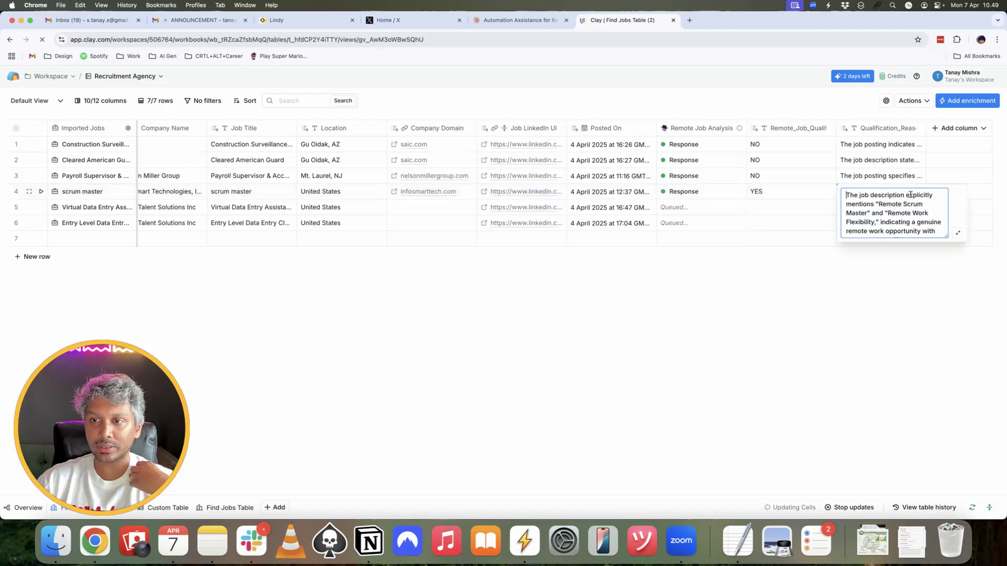
click(958, 234)
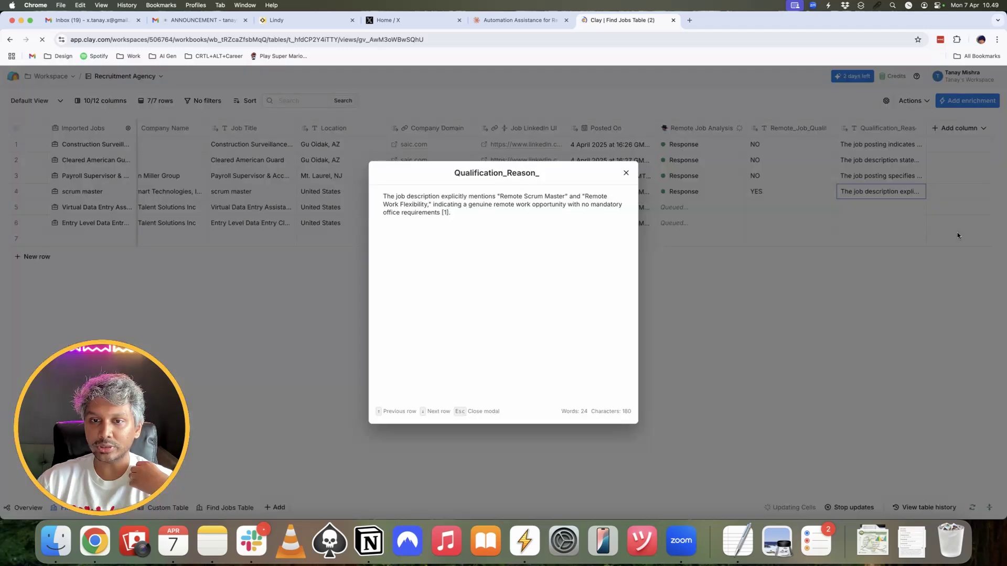
drag(382, 196, 428, 203)
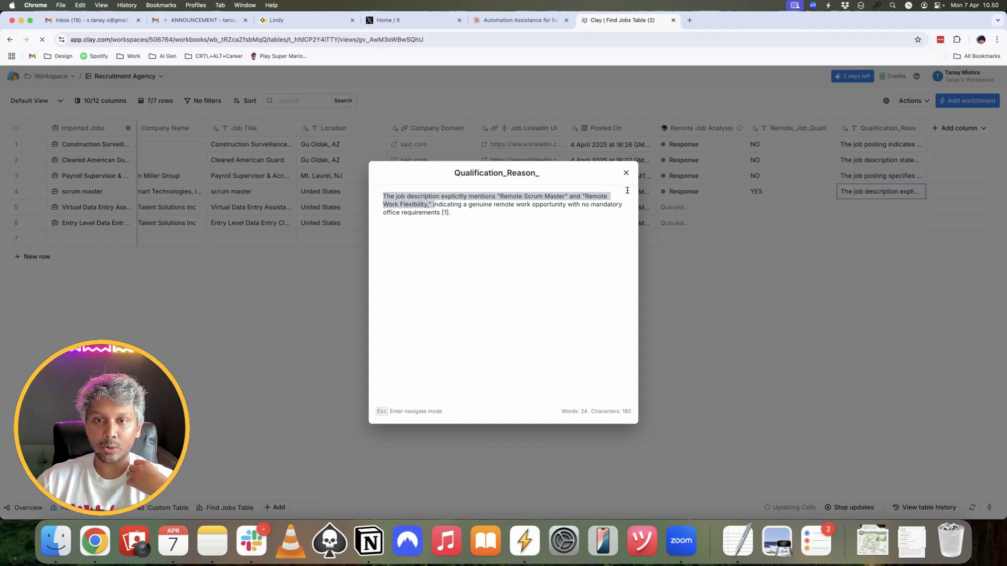
click(627, 173)
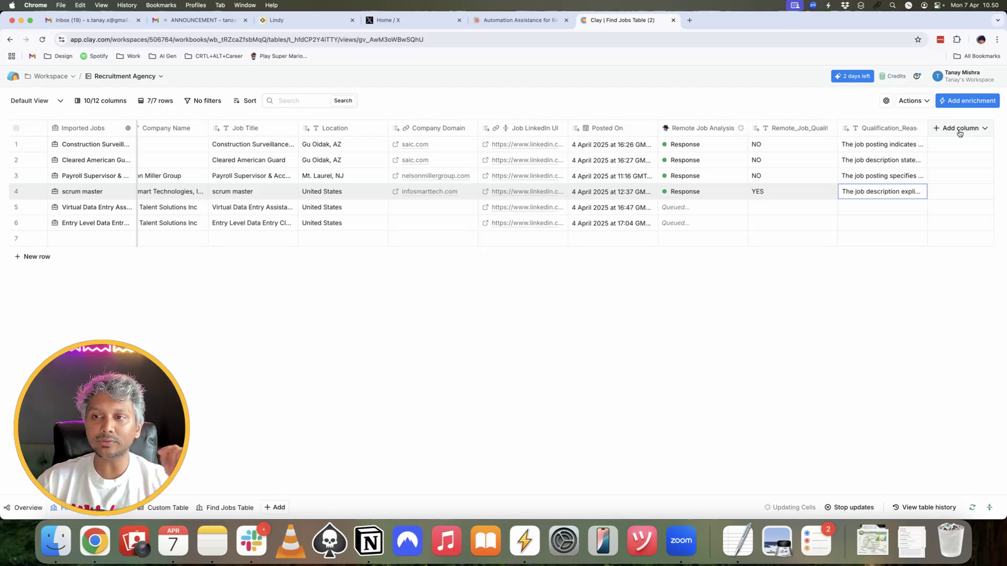
Add an Enrich Company enrichment that uses Company Domain as the company identifier
click(949, 135)
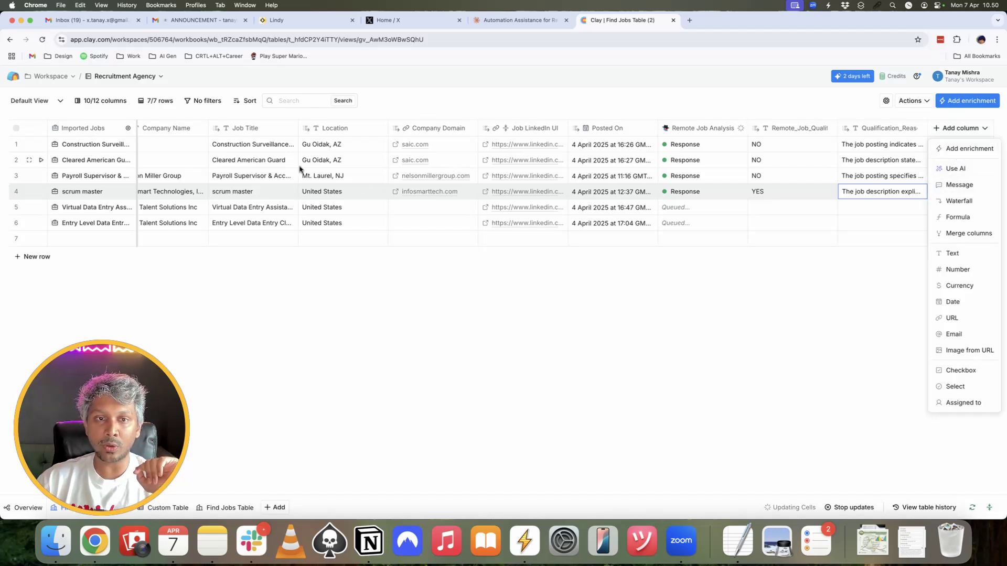
click(979, 149)
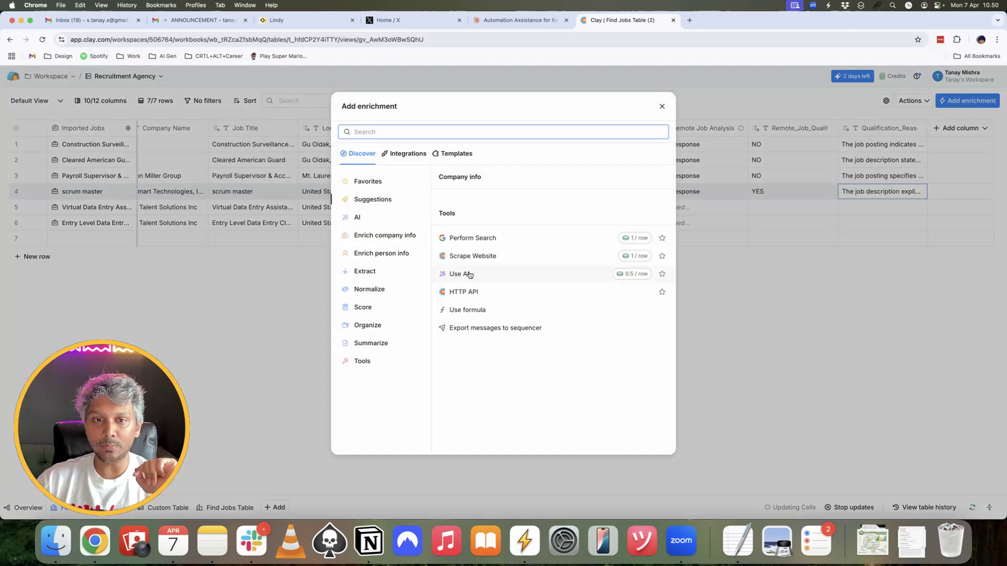
click(477, 207)
scroll(711, 222, right, 4)
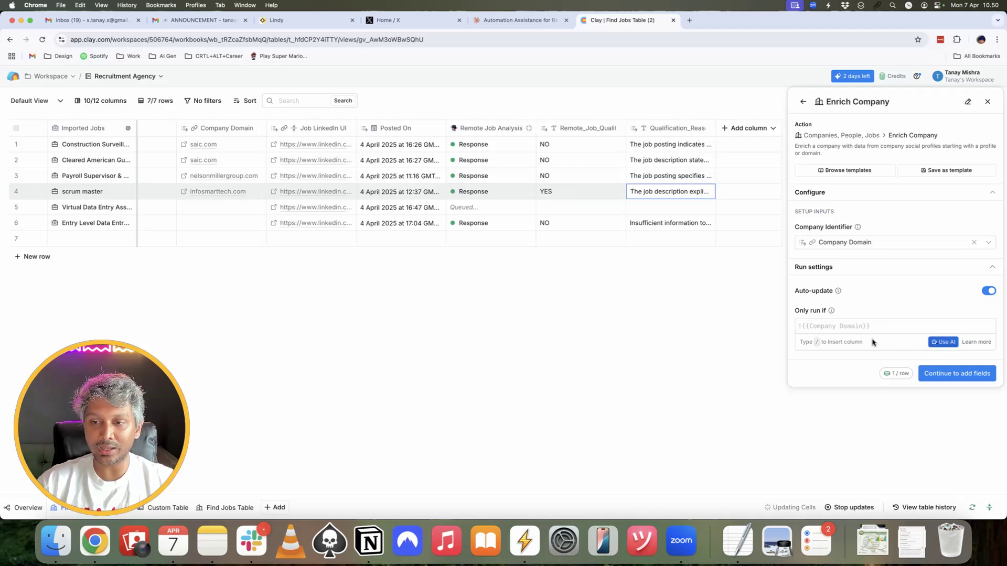
Generate and save an AI run condition so the company enrichment runs only if Remote_Job_Qualified_ is yes
click(939, 342)
click(363, 208)
text(/)
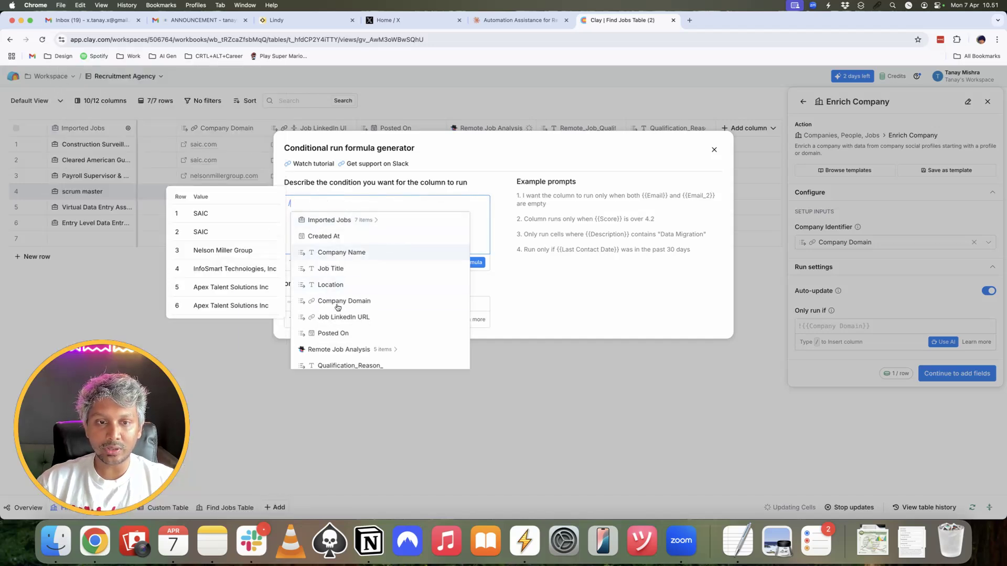
scroll(367, 335, down, 1)
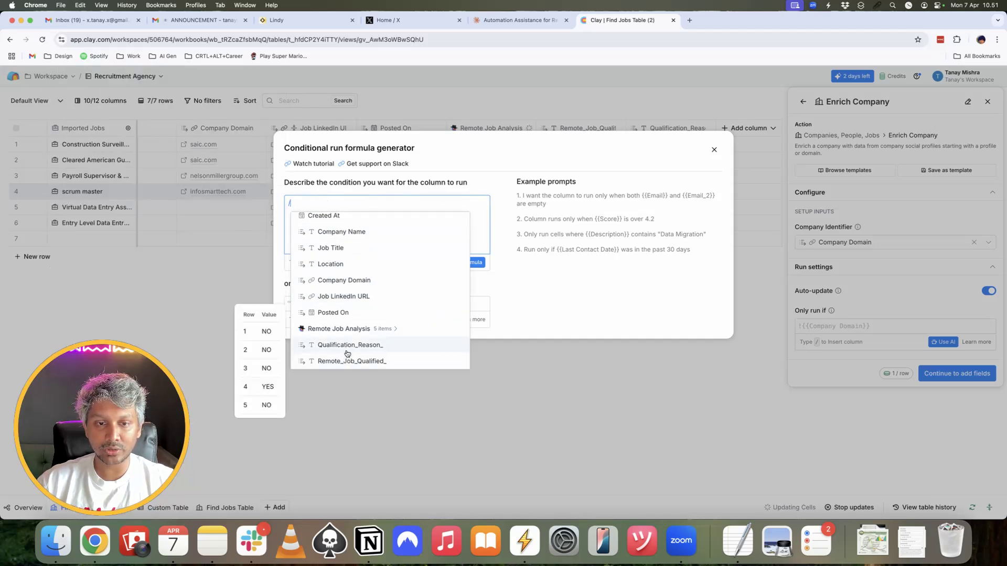
click(343, 360)
text(is yes)
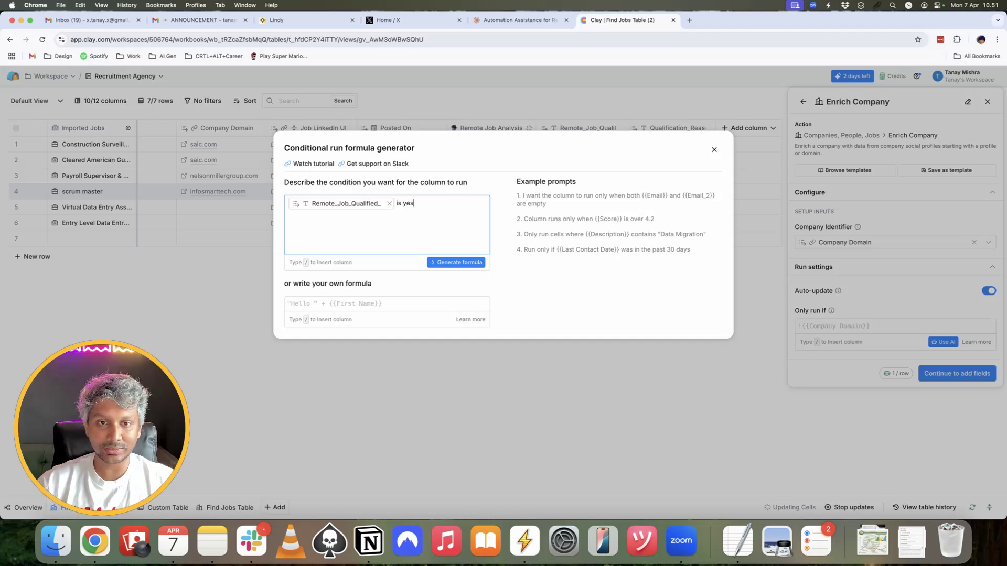
click(466, 262)
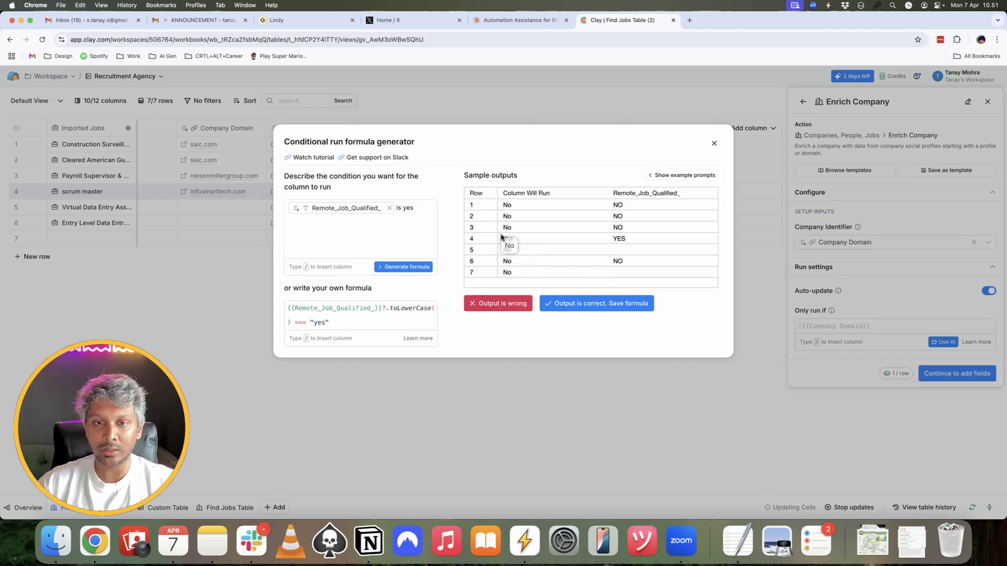
click(586, 303)
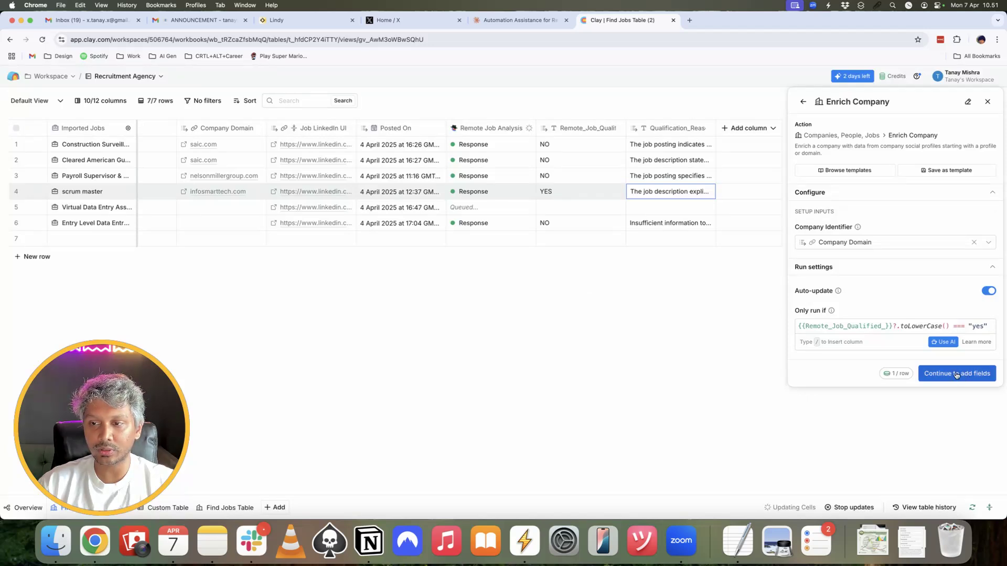
Add the enrichment's Url field as a table column, then save and run the 7 rows in this view
click(957, 374)
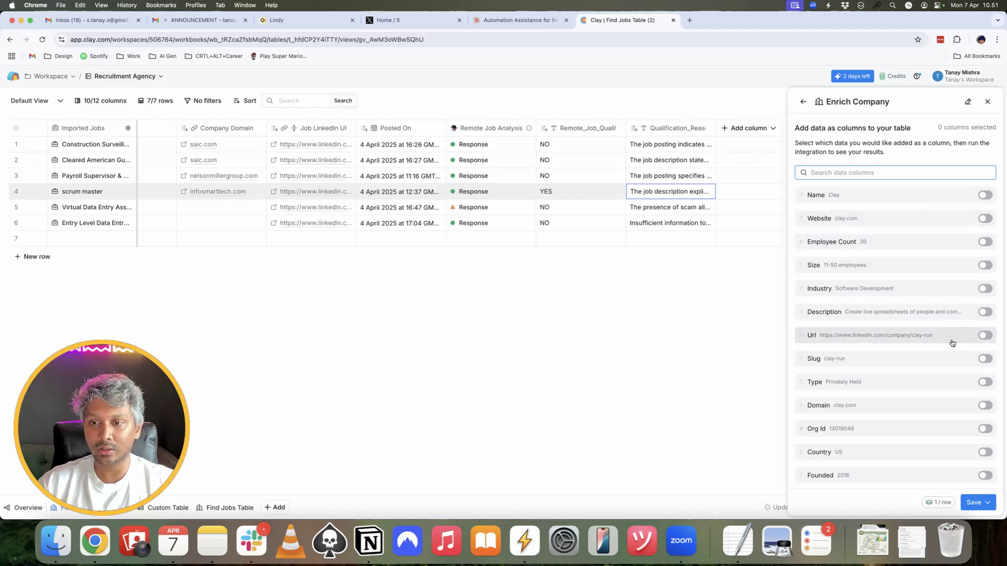
click(991, 336)
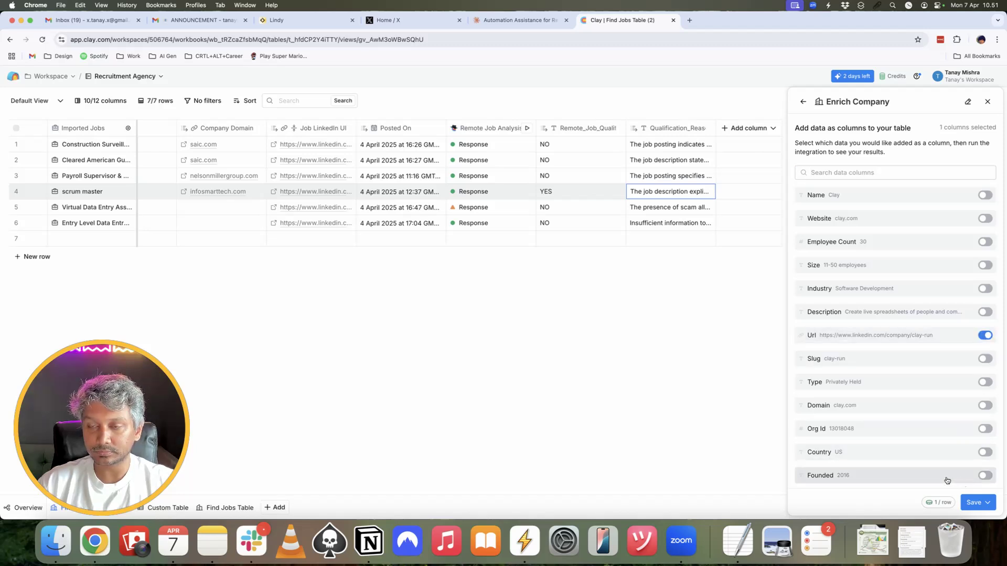
click(983, 504)
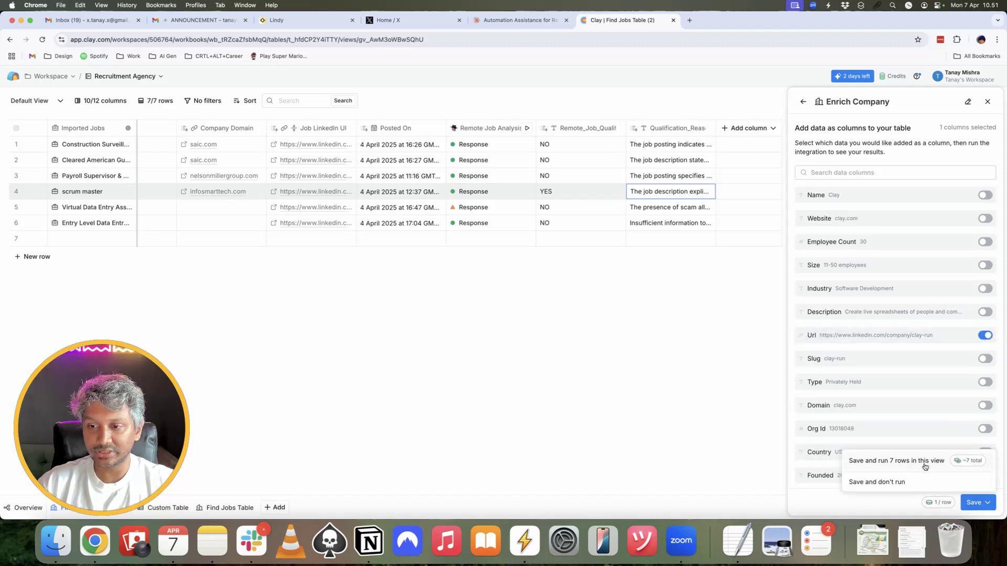
click(924, 463)
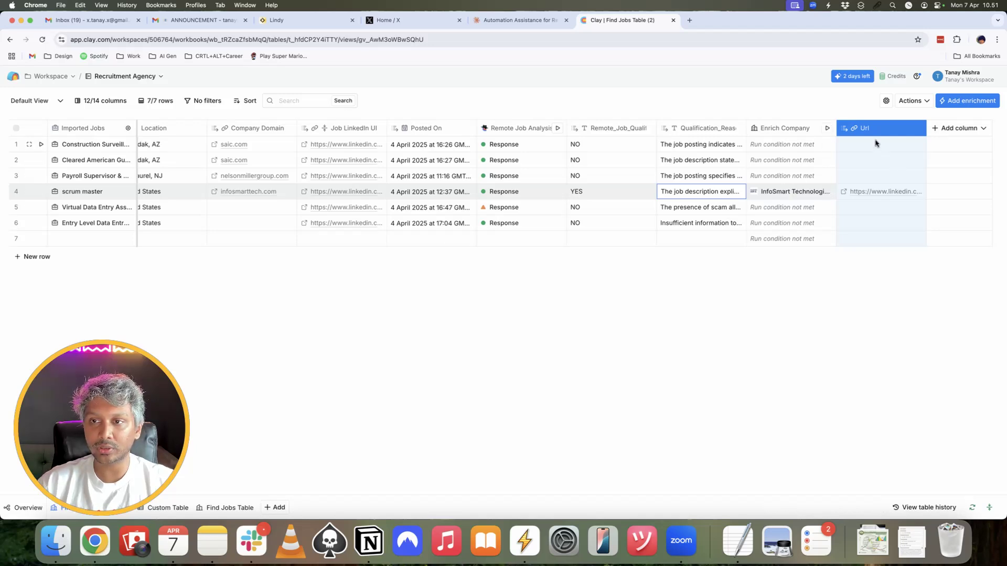
click(845, 226)
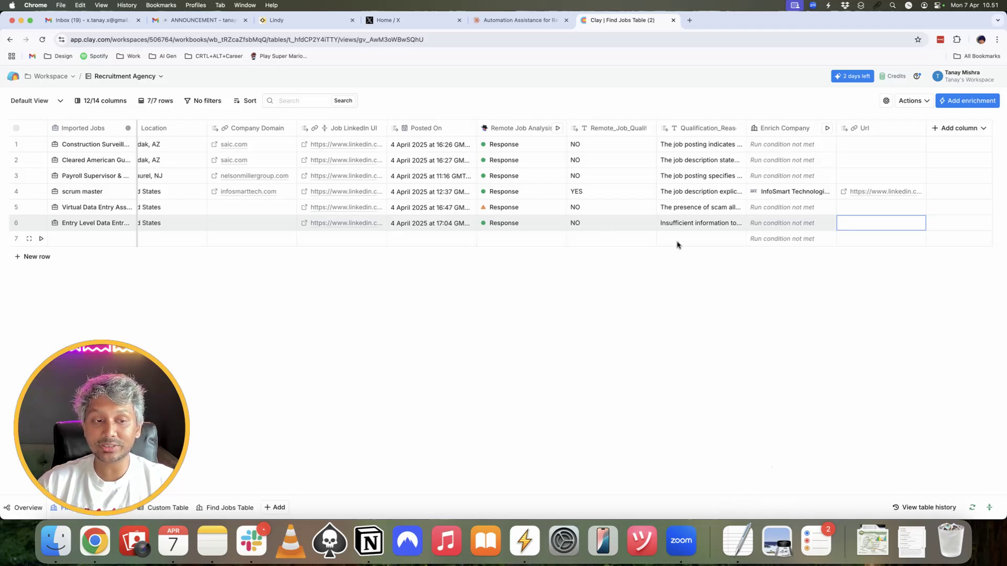
Add a Use AI column and fill its prompt with the P2 ideal client profile text copied from the TextEdit notes
click(953, 127)
click(955, 169)
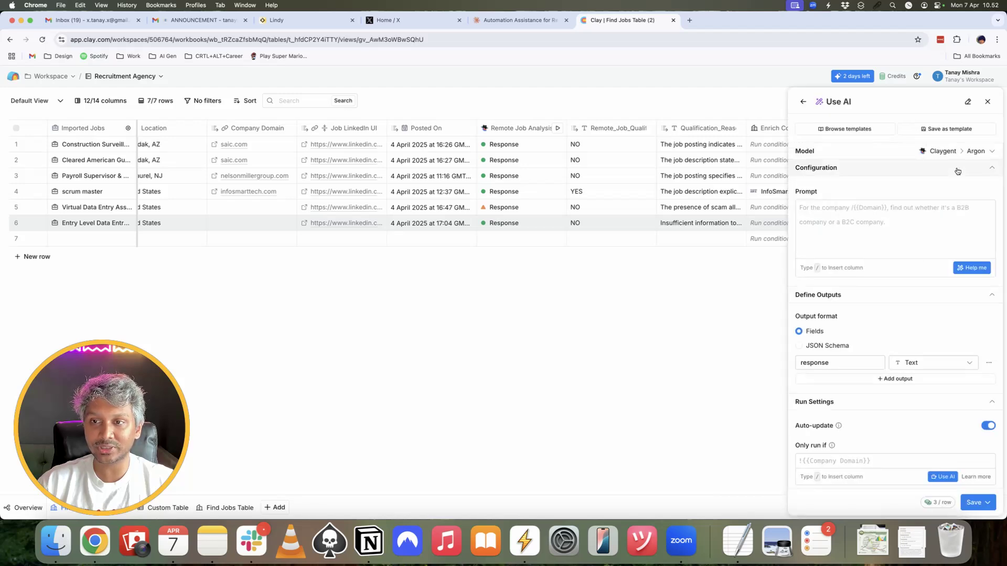
click(738, 540)
scroll(131, 149, down, 3)
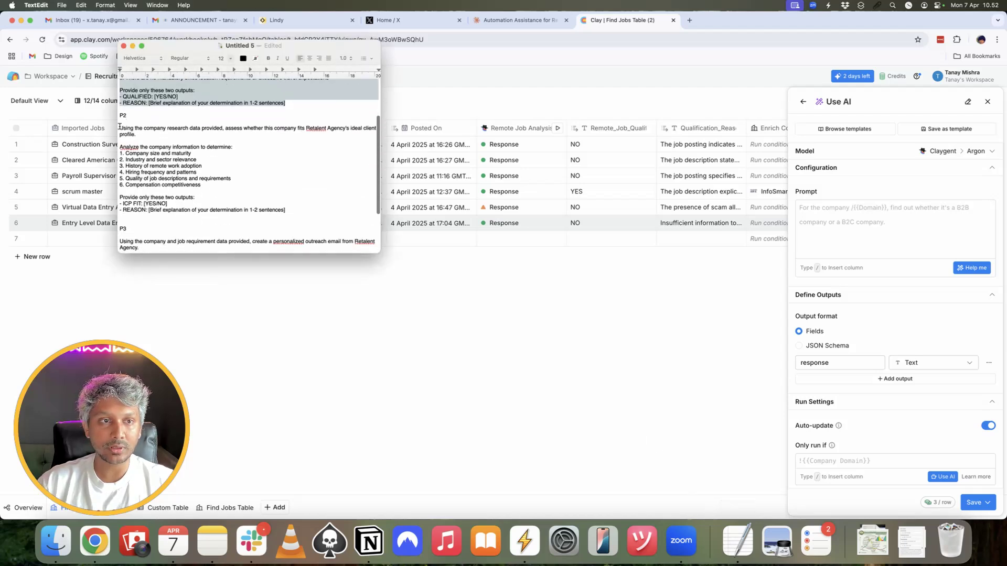
drag(120, 128, 291, 211)
key(super+c)
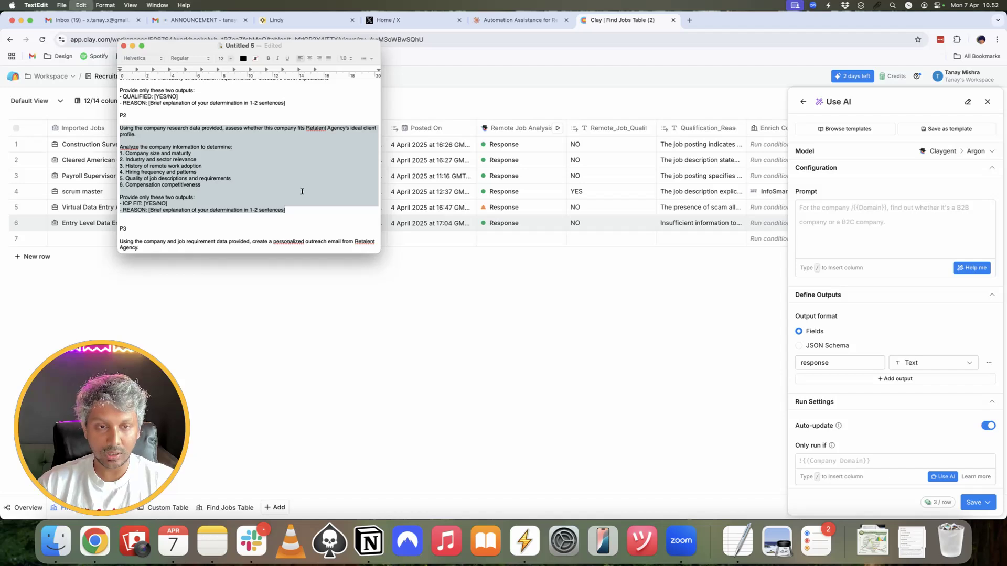
click(894, 250)
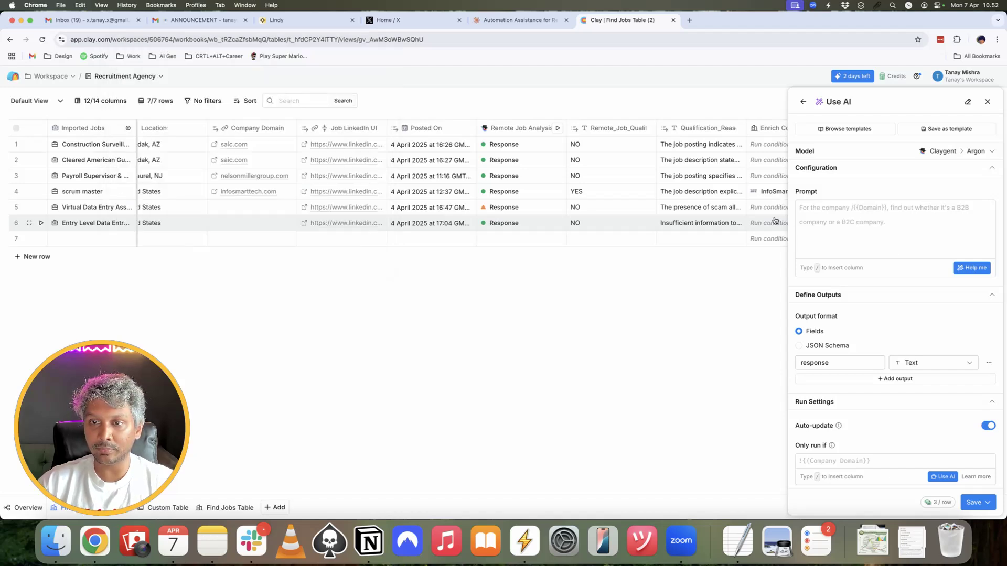
scroll(776, 220, right, 5)
click(862, 211)
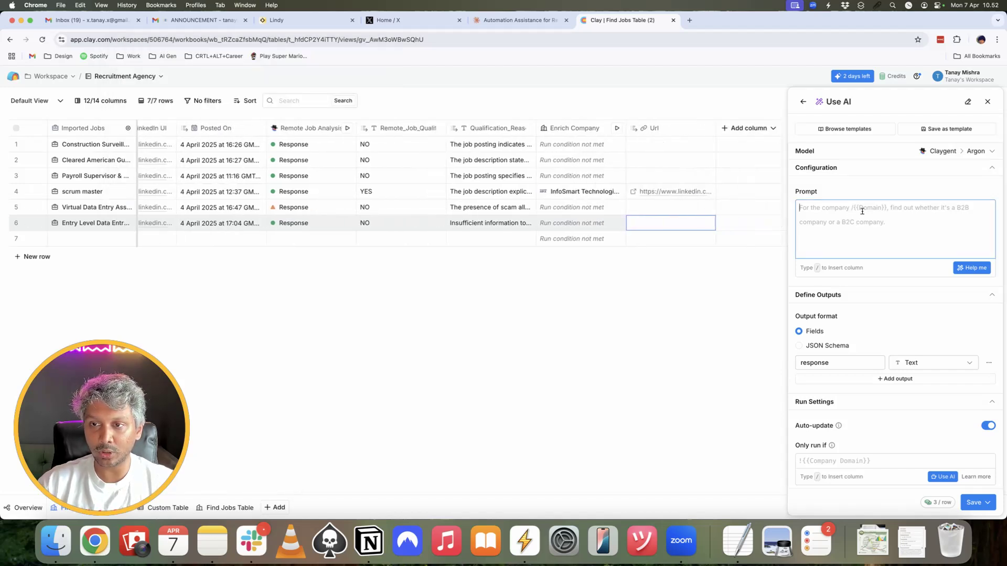
key(super+v)
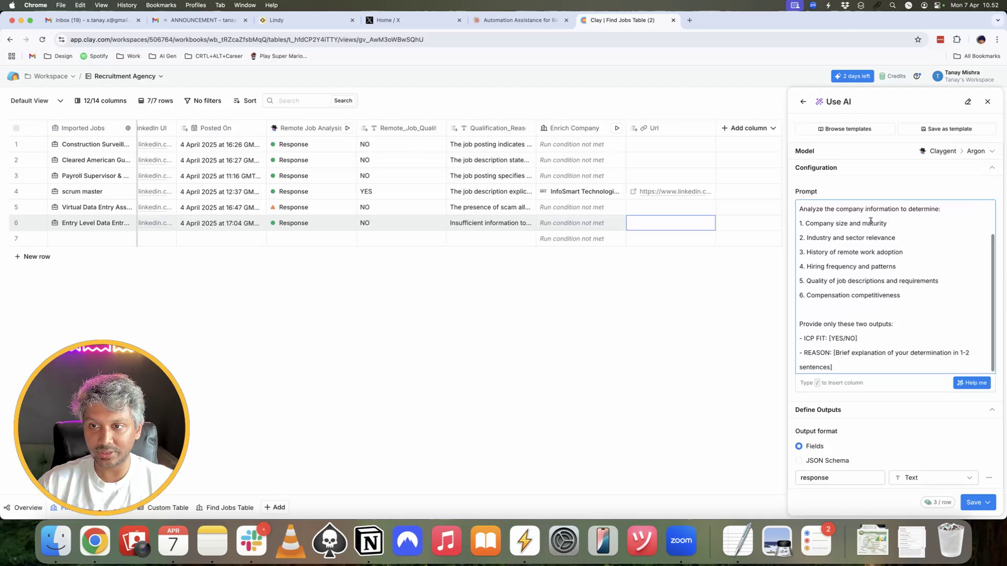
Add a "Company info:" line referencing the Enrich Company column below the Compensation competitiveness criterion in the ideal client prompt
scroll(839, 262, up, 2)
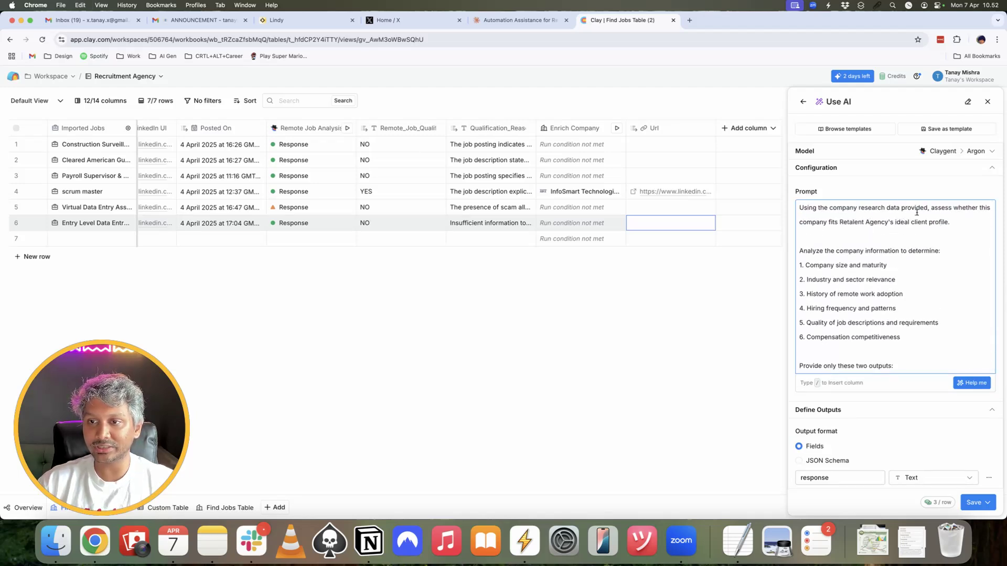
scroll(898, 233, down, 5)
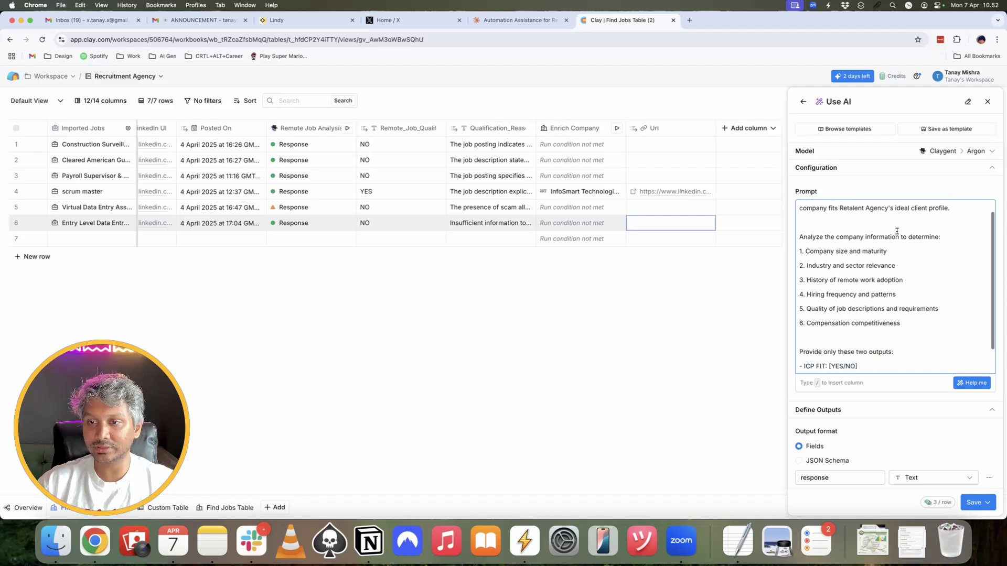
click(913, 250)
key(Return)
key(Return)
text(Co)
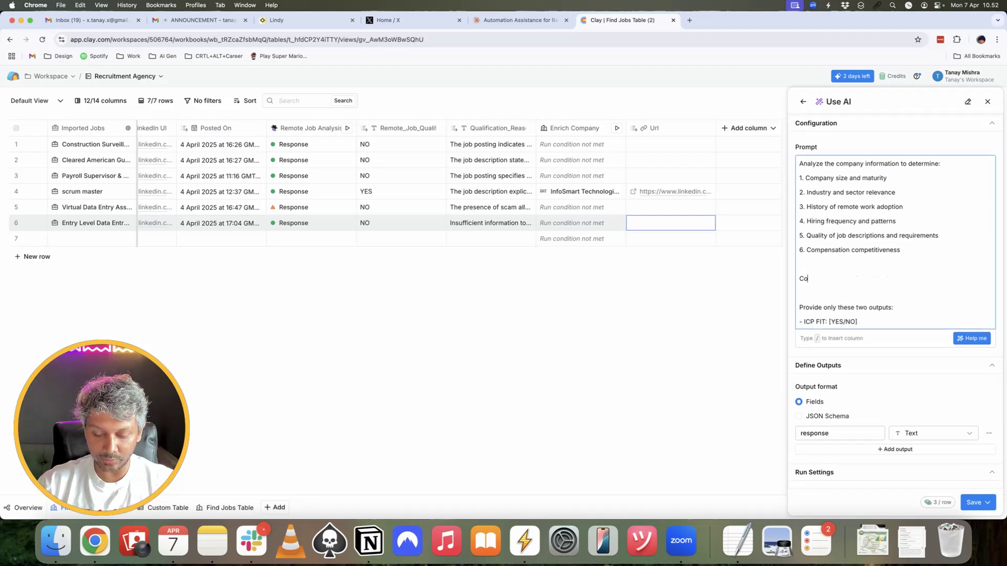
text(mpany info)
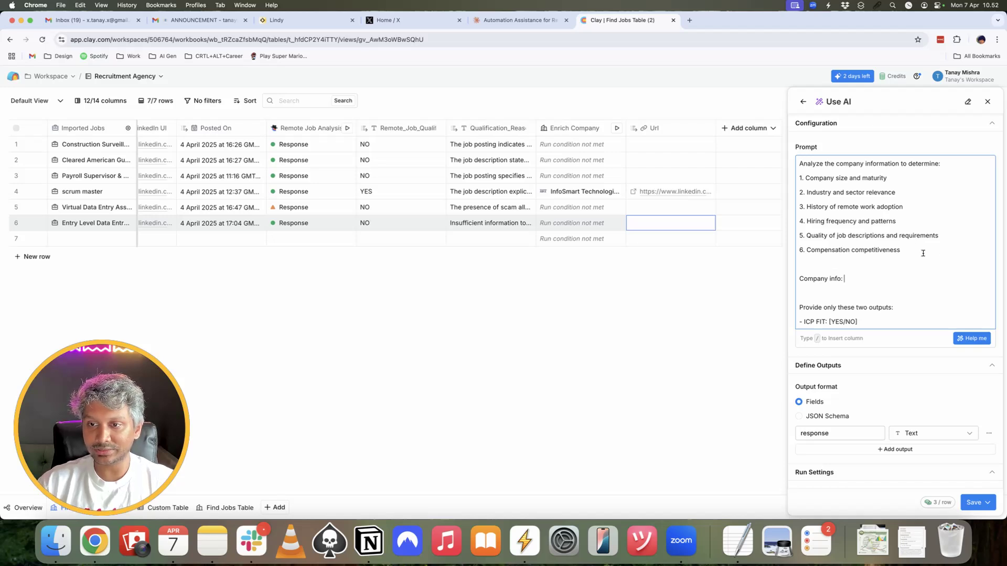
text(: /)
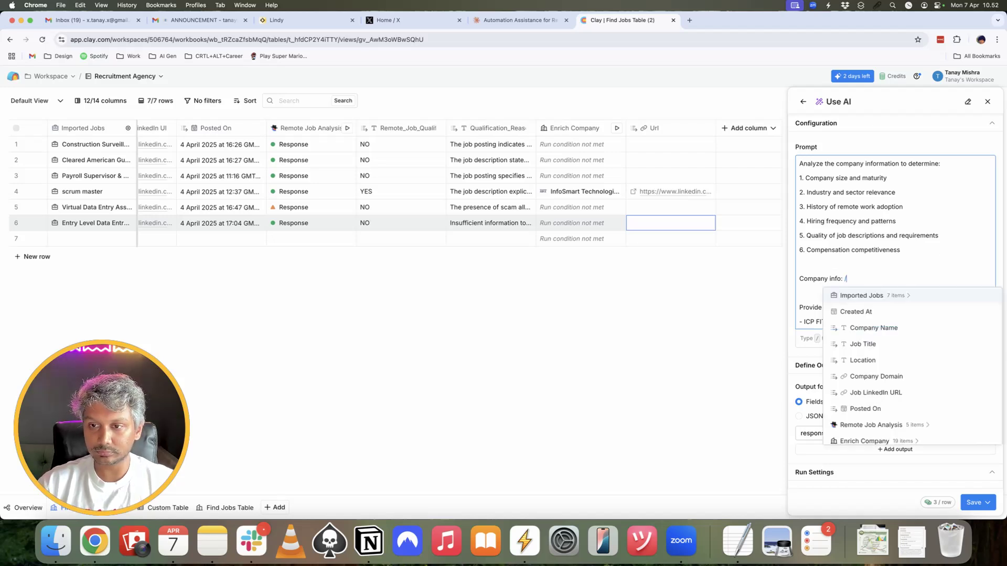
scroll(886, 358, down, 1)
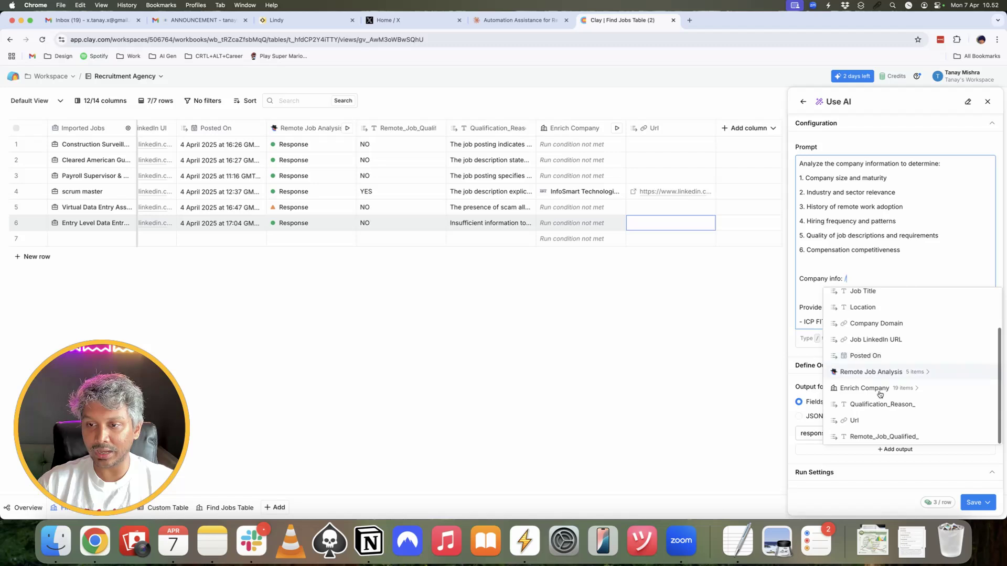
mouse_move(867, 390)
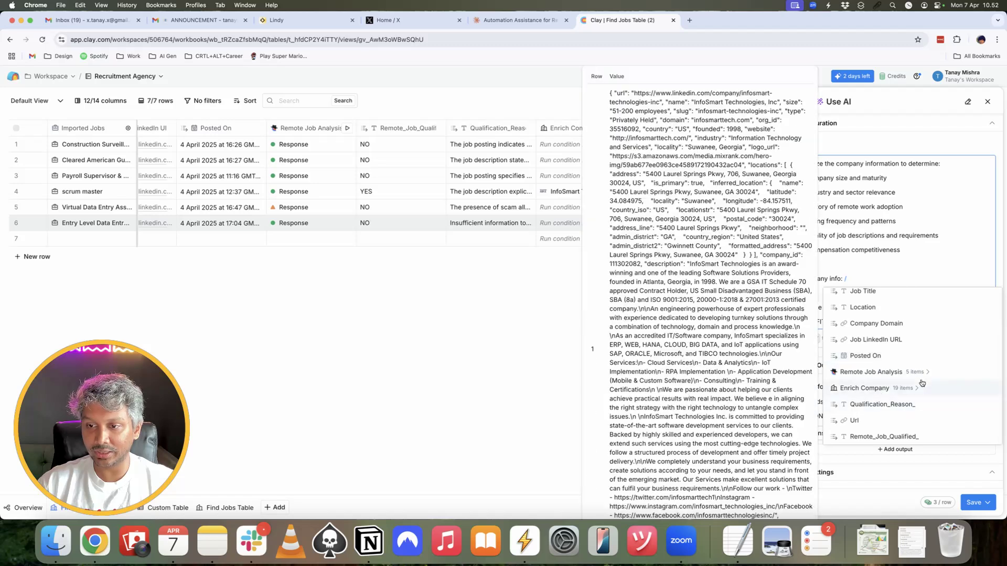
click(867, 389)
click(860, 313)
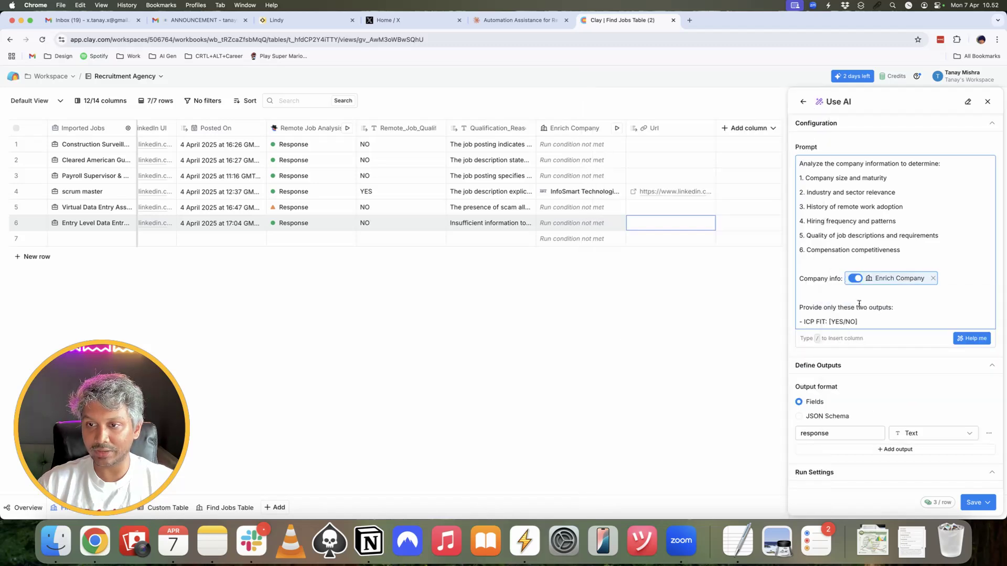
click(898, 245)
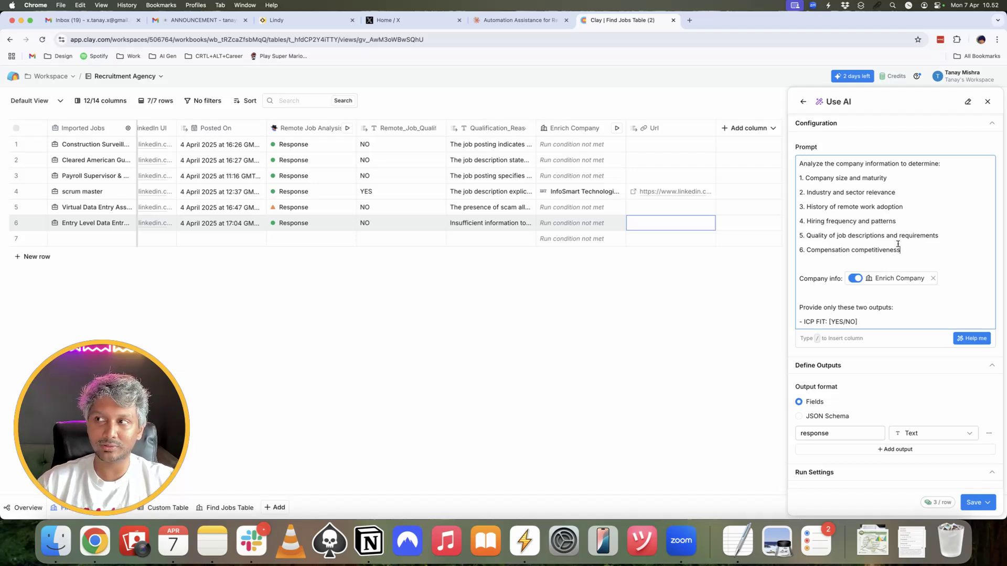
scroll(908, 245, up, 2)
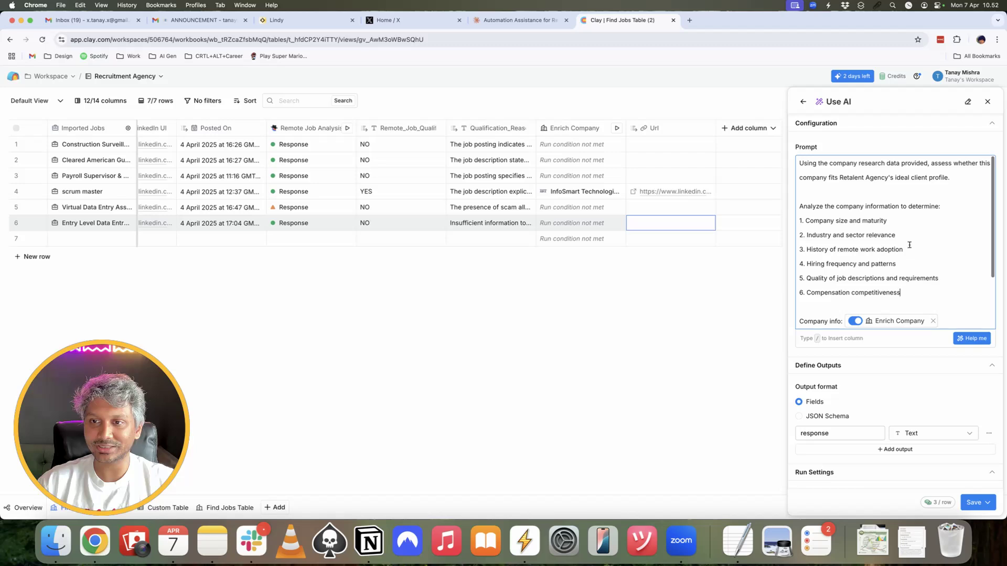
text(Provide only these two outputs: - ICP FIT: [YES/NO] - REASON: [Brief explanation of your determination in 1-2 sentences])
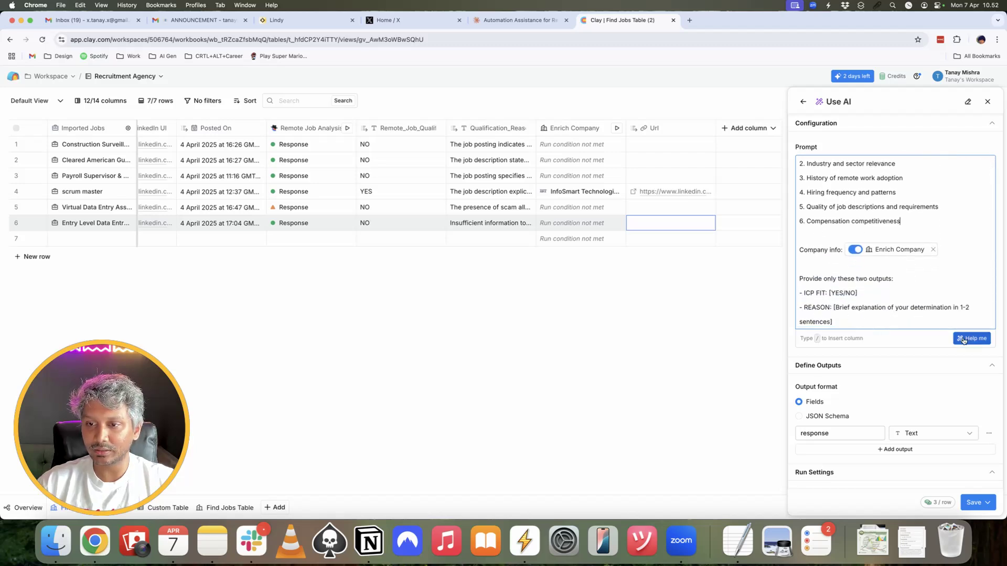
Define two text outputs named "icp fit?" and "reason for icp fit", and save the AI column
scroll(850, 378, down, 2)
double_click(833, 381)
text(icp )
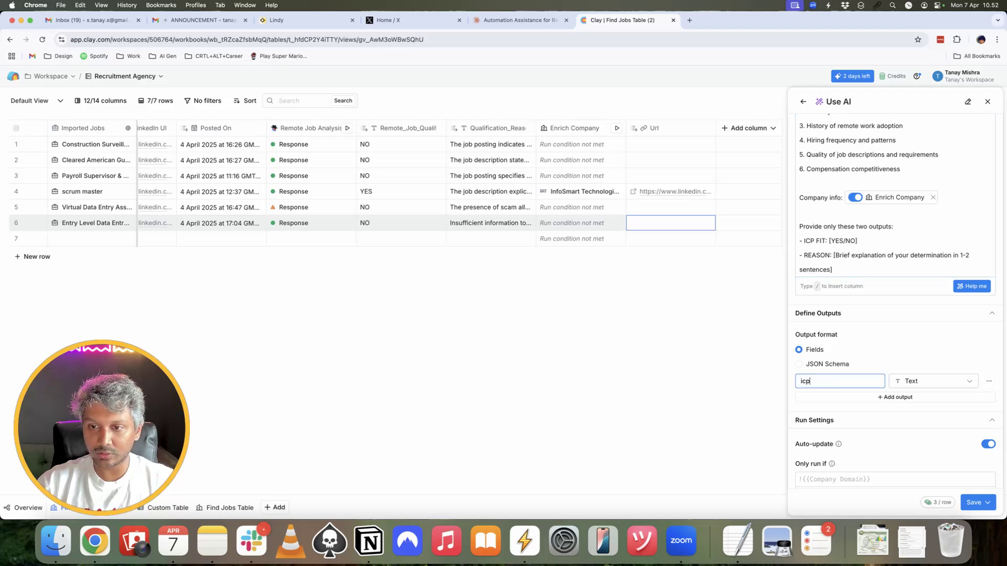
text(fit?)
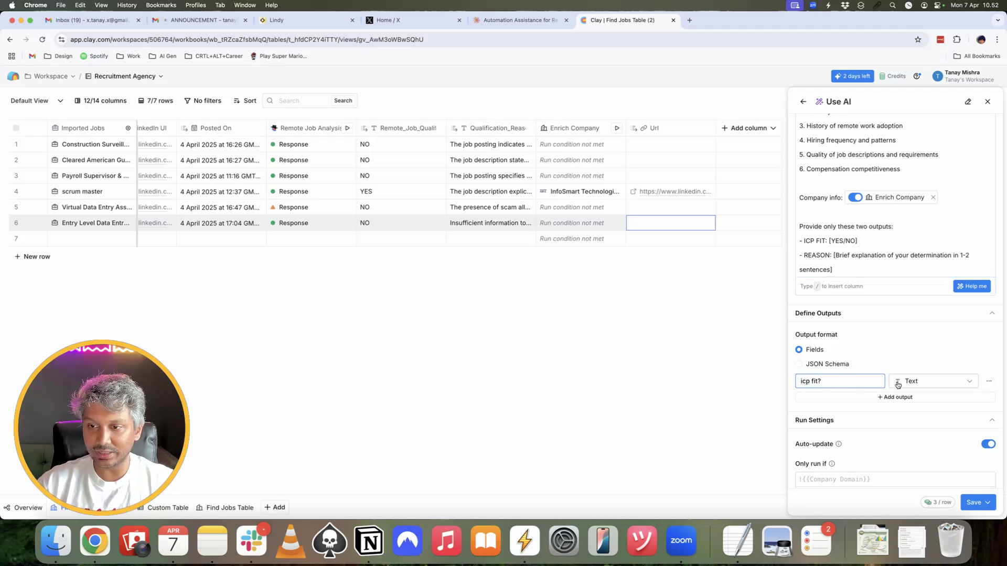
click(850, 398)
drag(823, 402, 781, 403)
text(reason for icp fit)
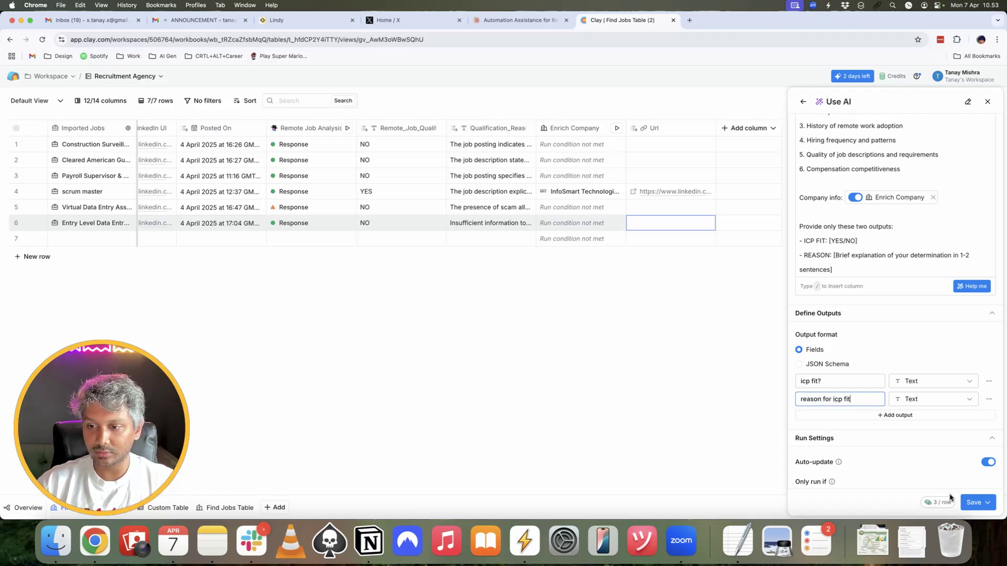
click(973, 502)
click(908, 465)
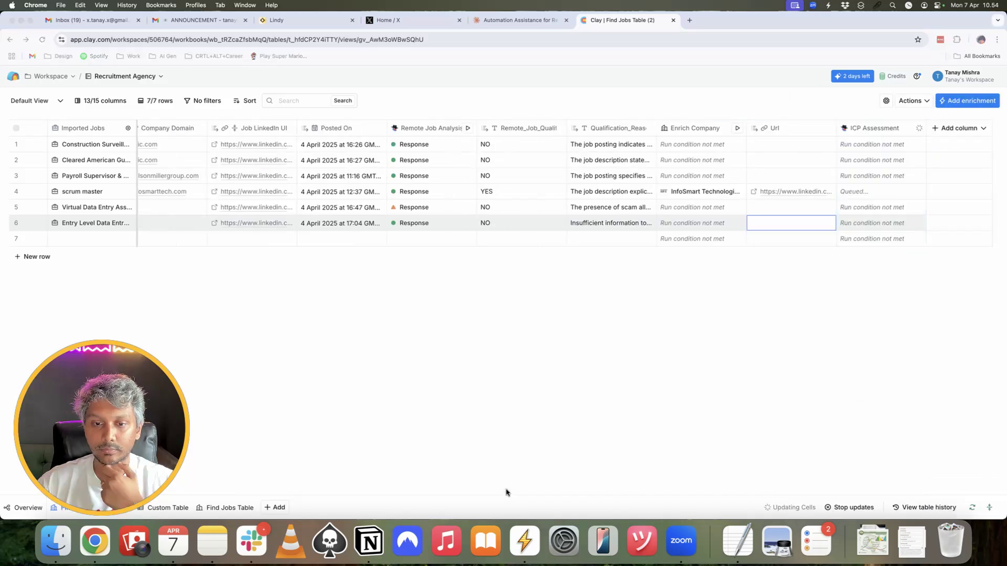
Open the ICP Assessment column's settings and review its prompt, outputs and run condition
click(871, 128)
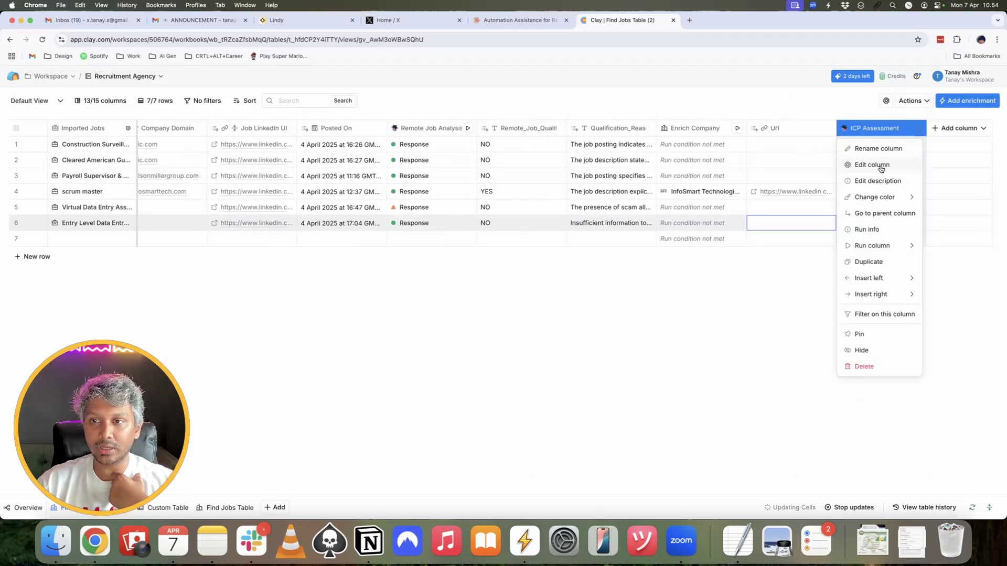
click(857, 288)
scroll(881, 314, down, 10)
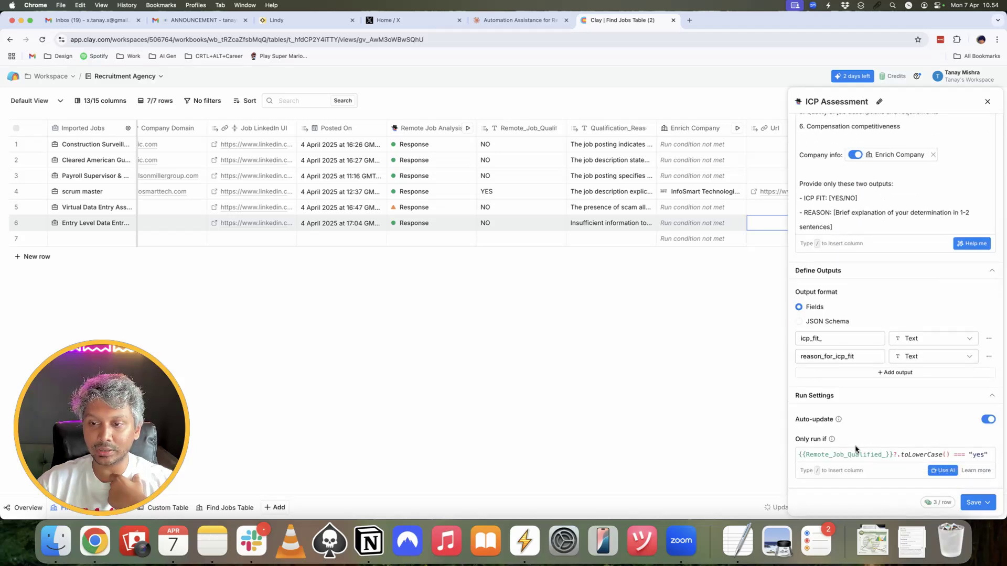
scroll(892, 168, up, 5)
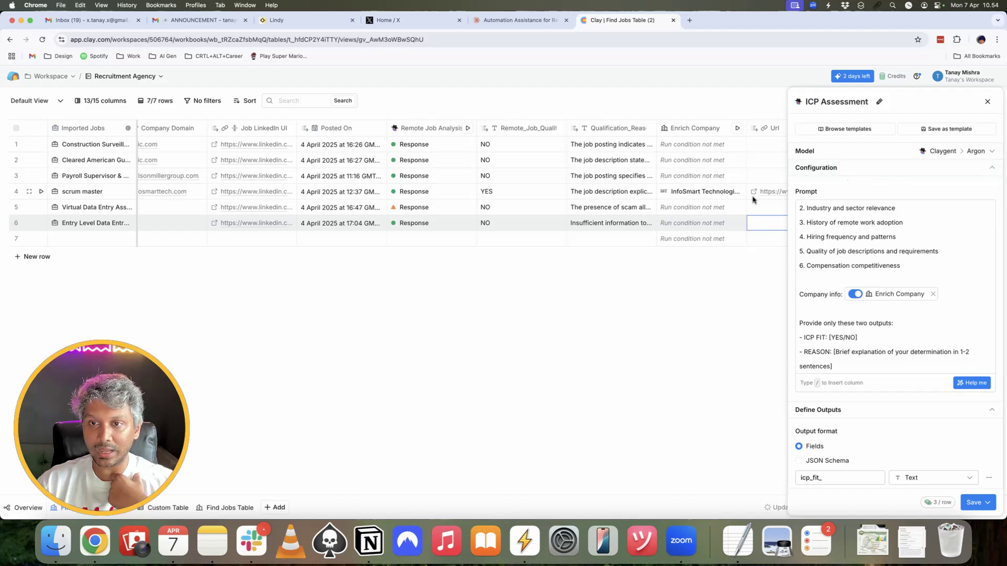
scroll(839, 367, down, 5)
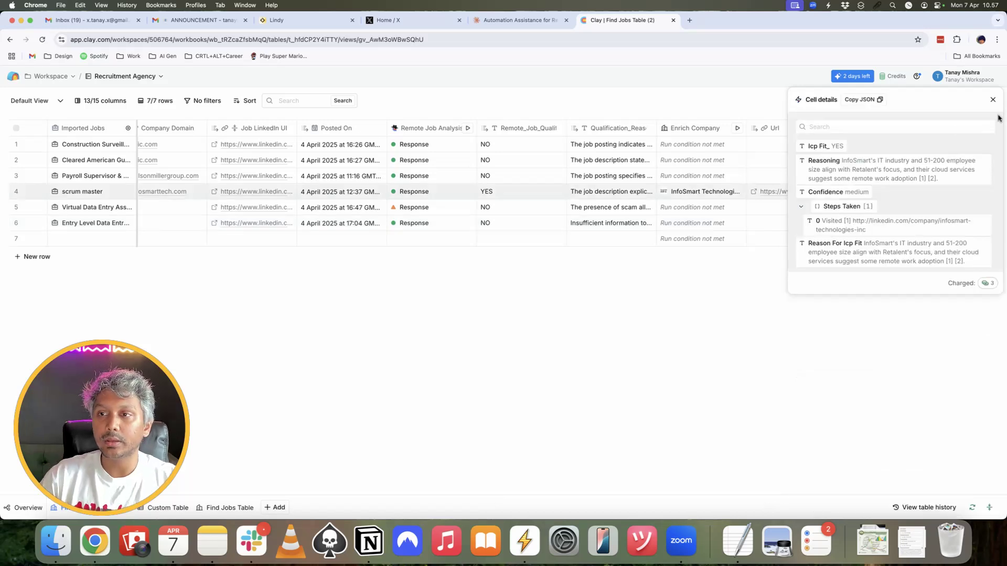
Add the Icp Fit_ and Reason For Icp Fit fields from the scrum master row's ICP Assessment as new table columns
click(990, 103)
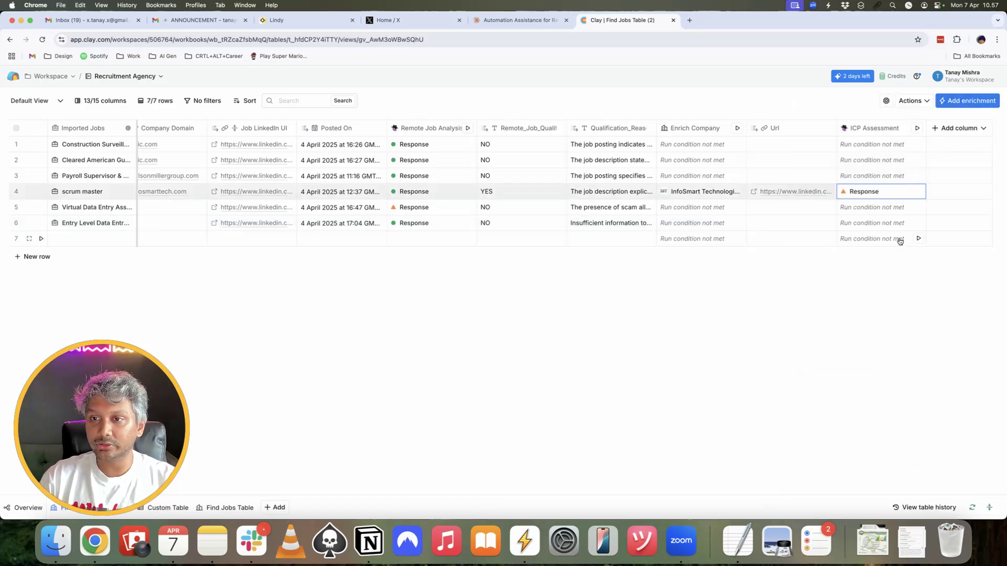
click(890, 191)
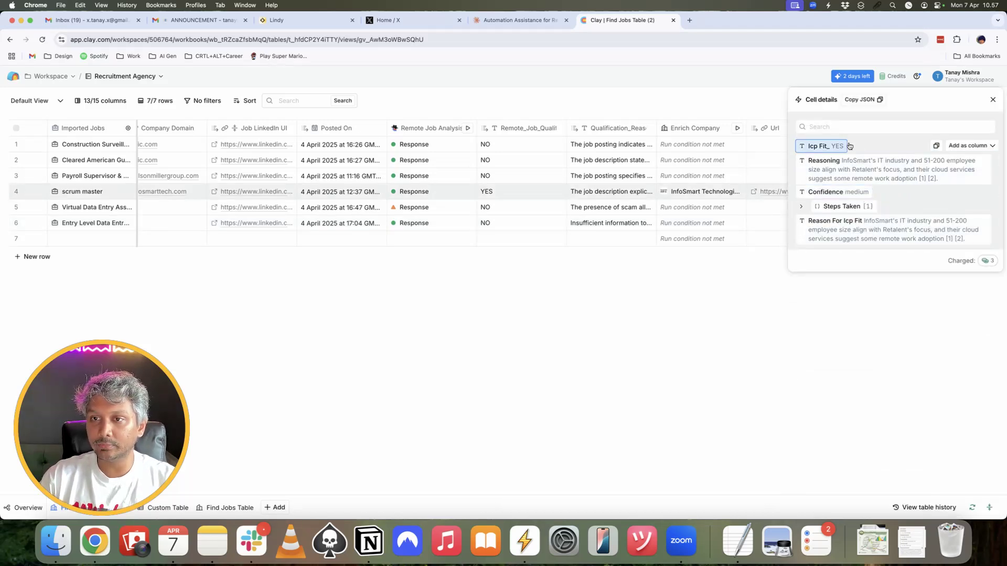
click(961, 150)
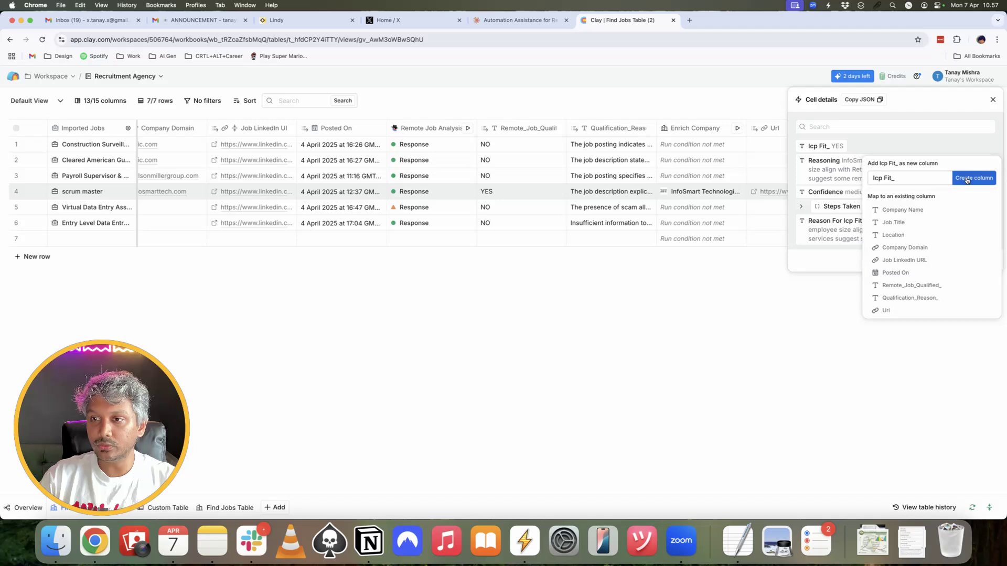
click(974, 177)
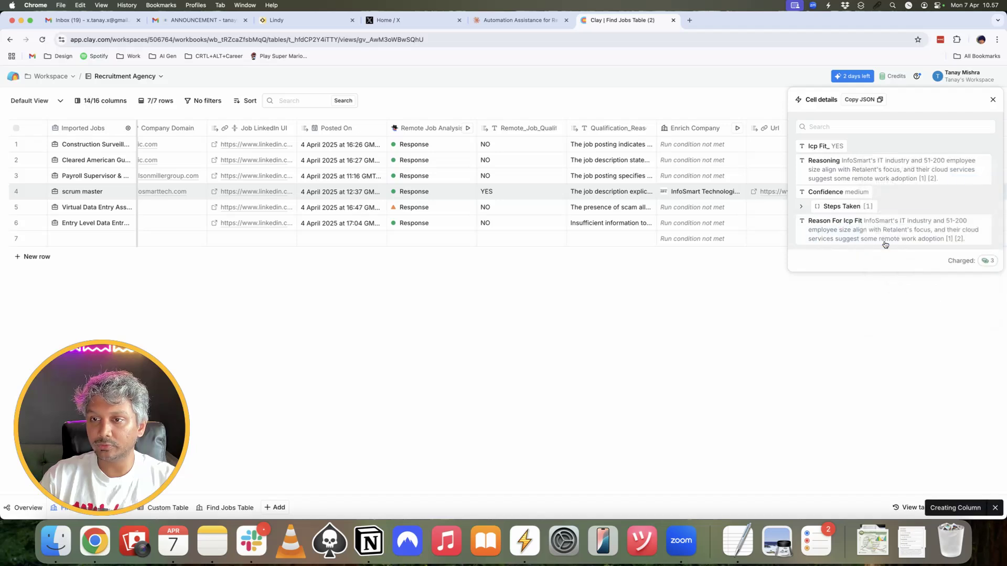
click(969, 224)
click(969, 252)
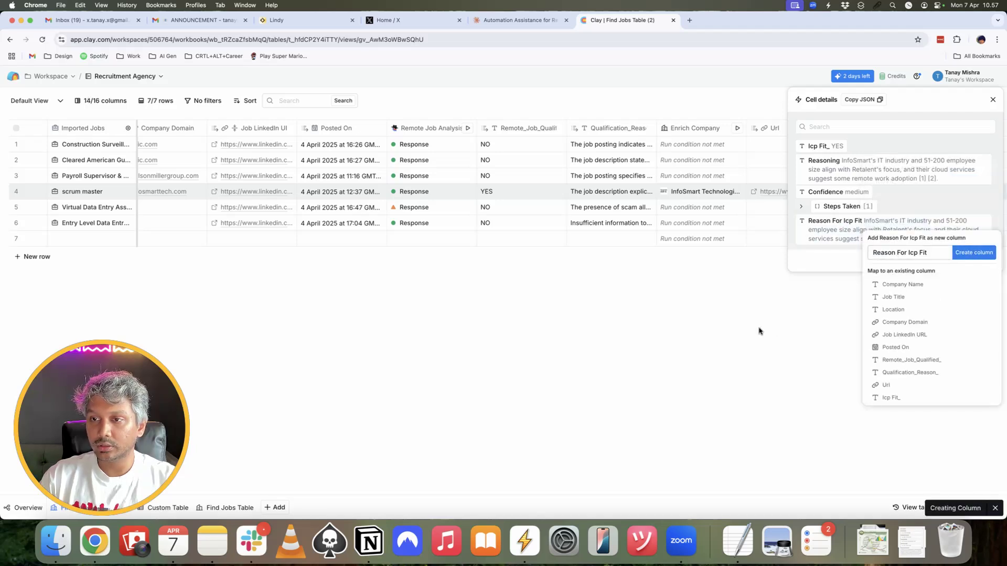
click(993, 99)
scroll(799, 185, right, 3)
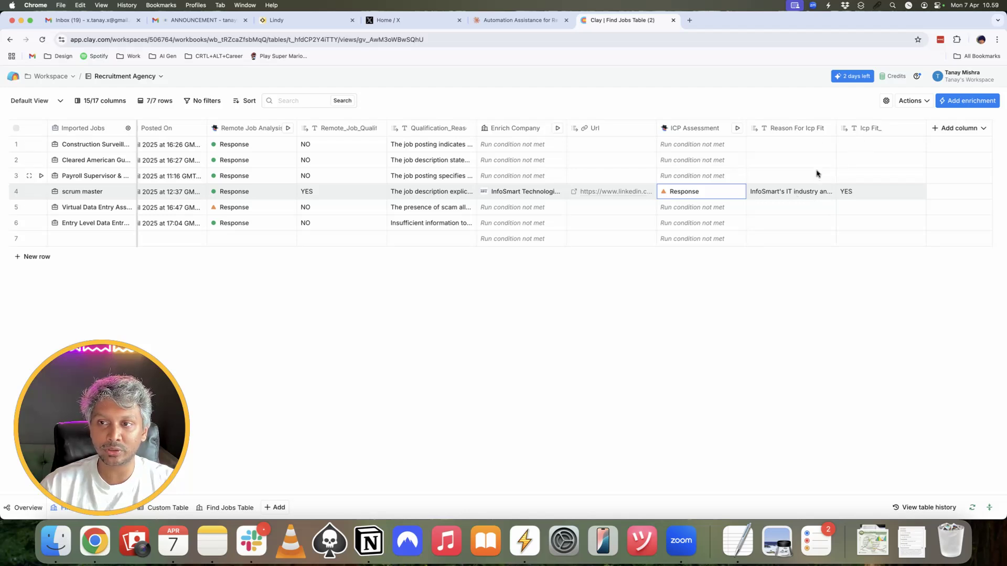
Add another Use AI column and fill its prompt with the P3 outreach email text copied from the TextEdit notes
click(951, 133)
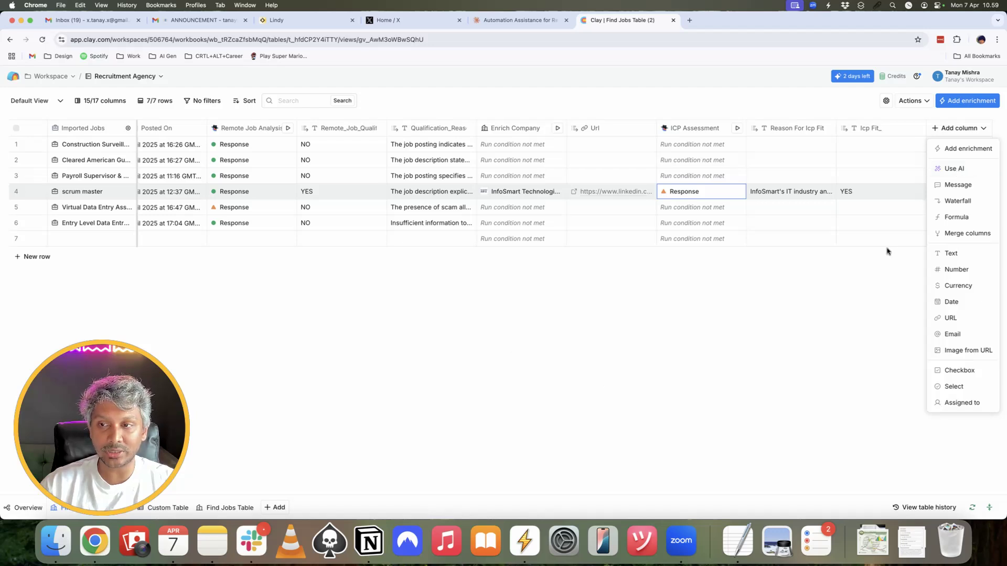
click(953, 168)
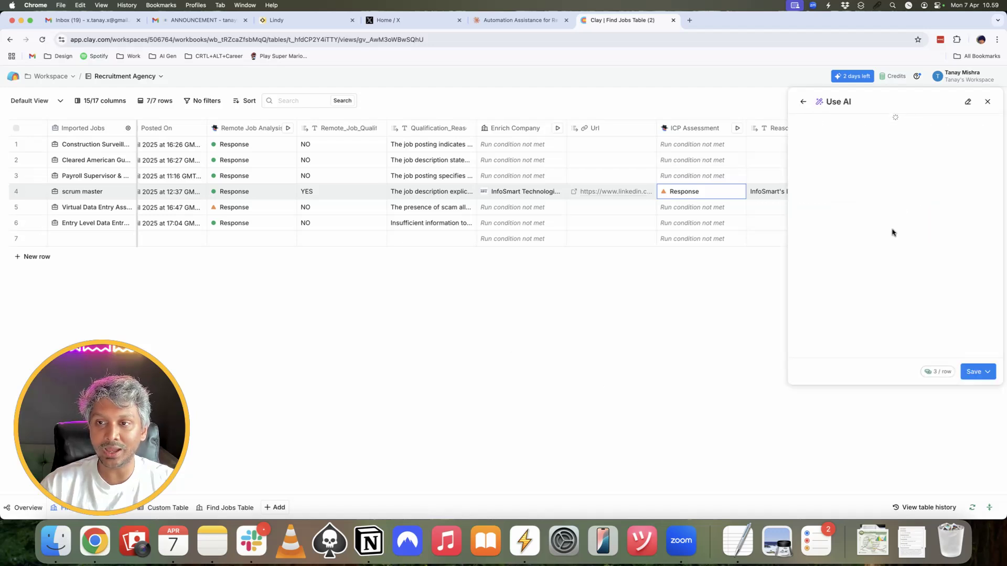
click(862, 219)
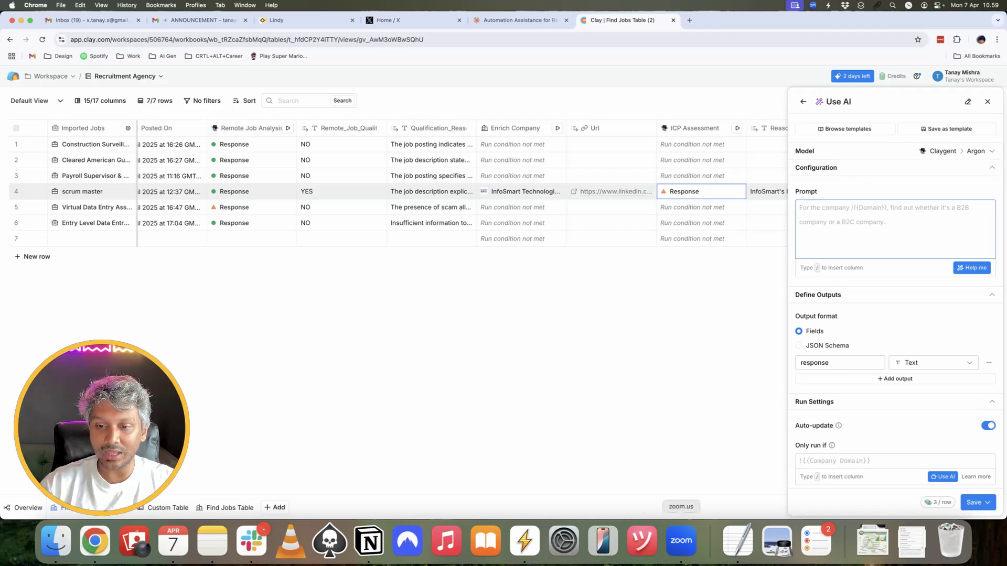
click(739, 547)
scroll(325, 231, down, 5)
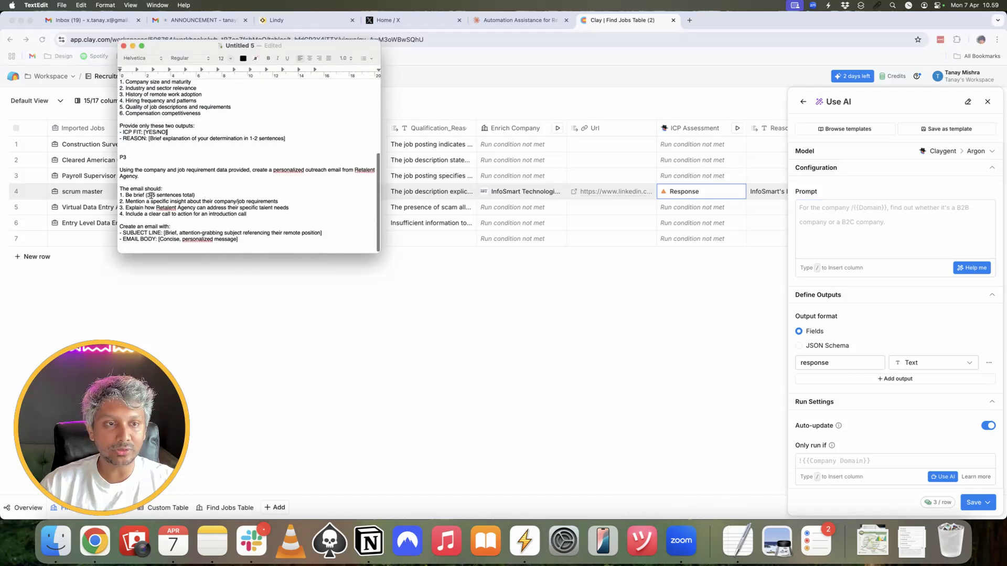
drag(121, 171, 293, 256)
key(super+c)
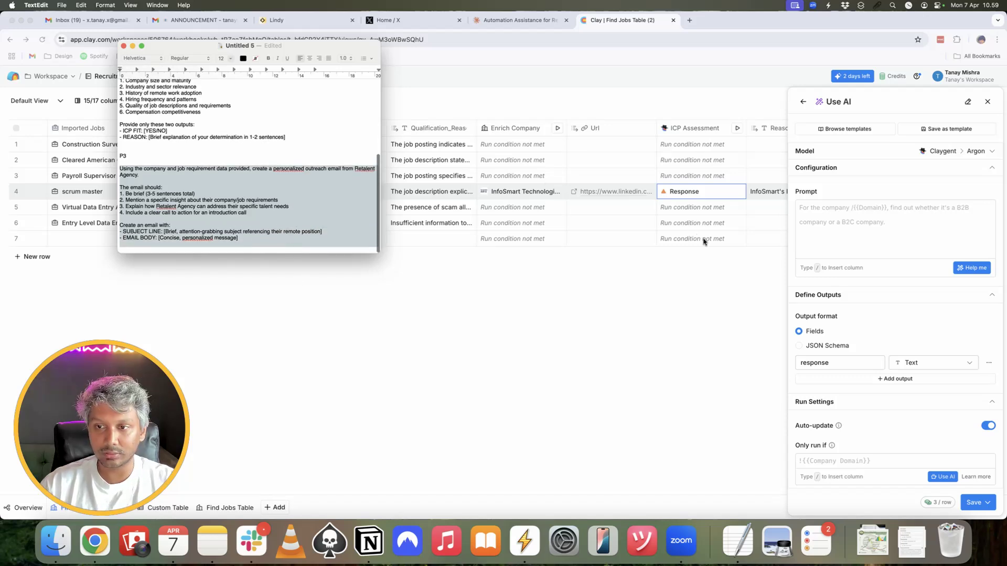
click(861, 214)
key(super+v)
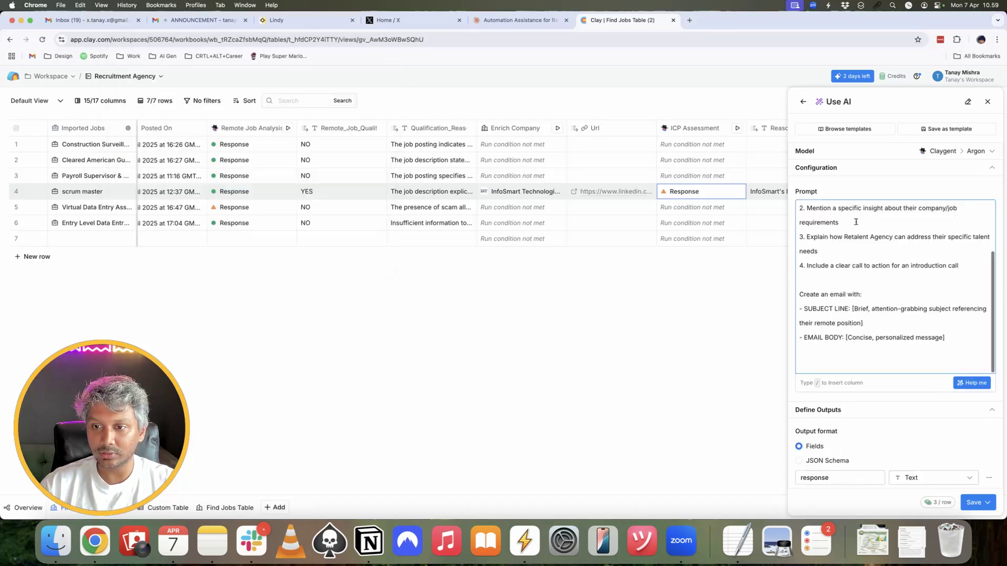
Insert a "Company info:" line referencing the Enrich Company column below the introduction call requirement in the outreach email prompt
scroll(851, 244, up, 2)
click(970, 280)
key(Return)
key(Return)
text(Compan)
text(y iunfo)
text(nf)
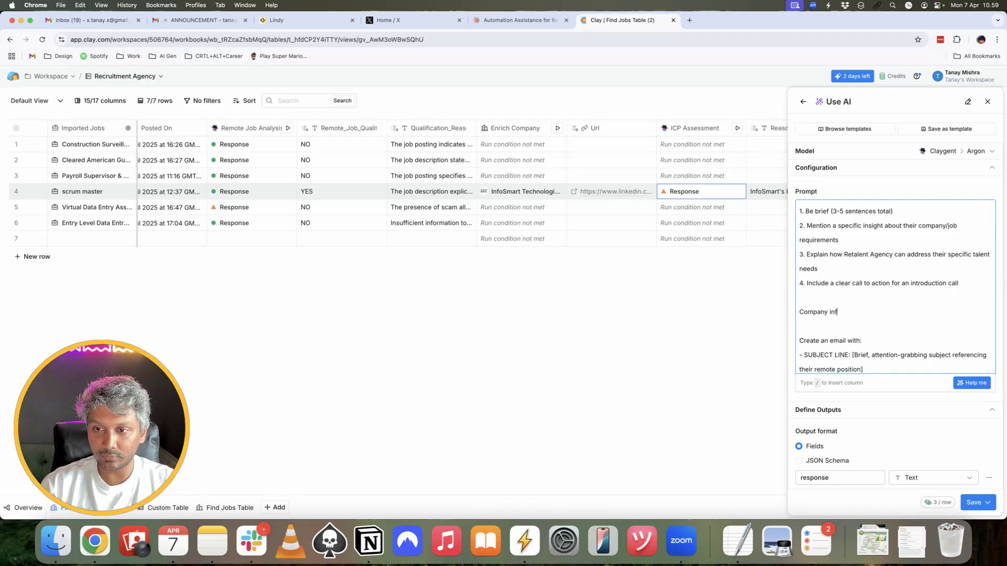
text(o: /)
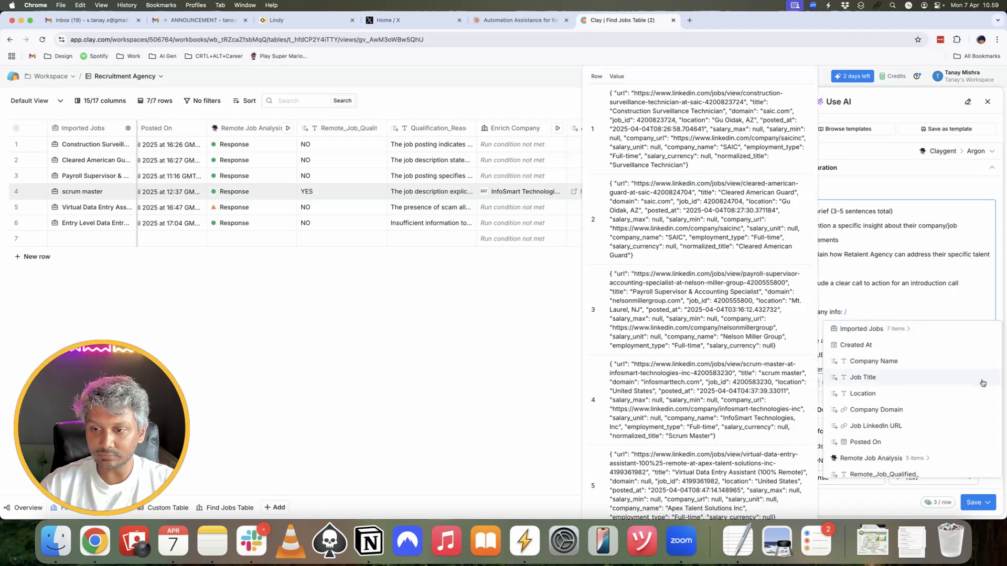
scroll(894, 422, down, 3)
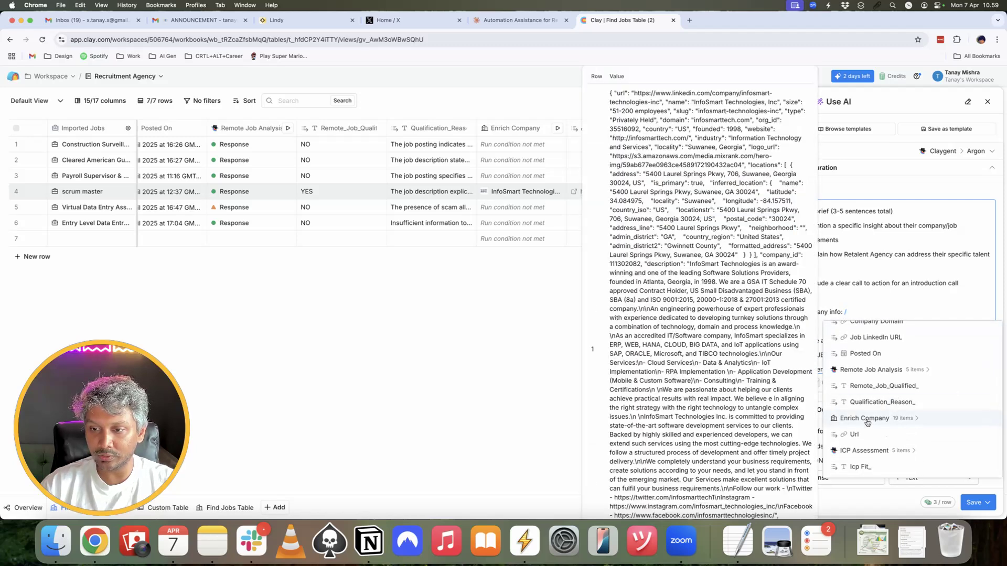
click(864, 431)
click(863, 345)
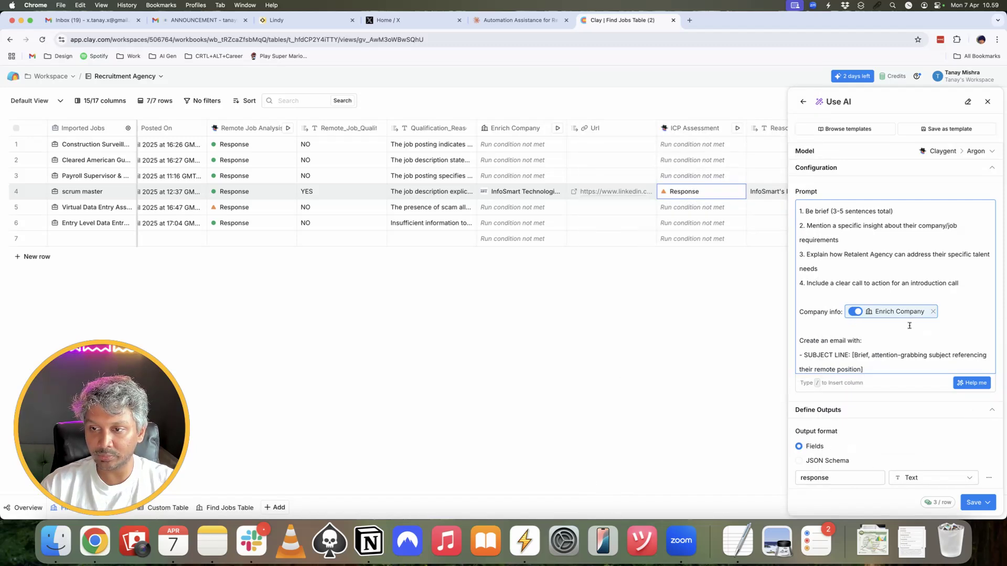
Add a "Job info URL:" line referencing the Job LinkedIn URL column below the company info line, followed by a blank line
click(821, 321)
text(Job )
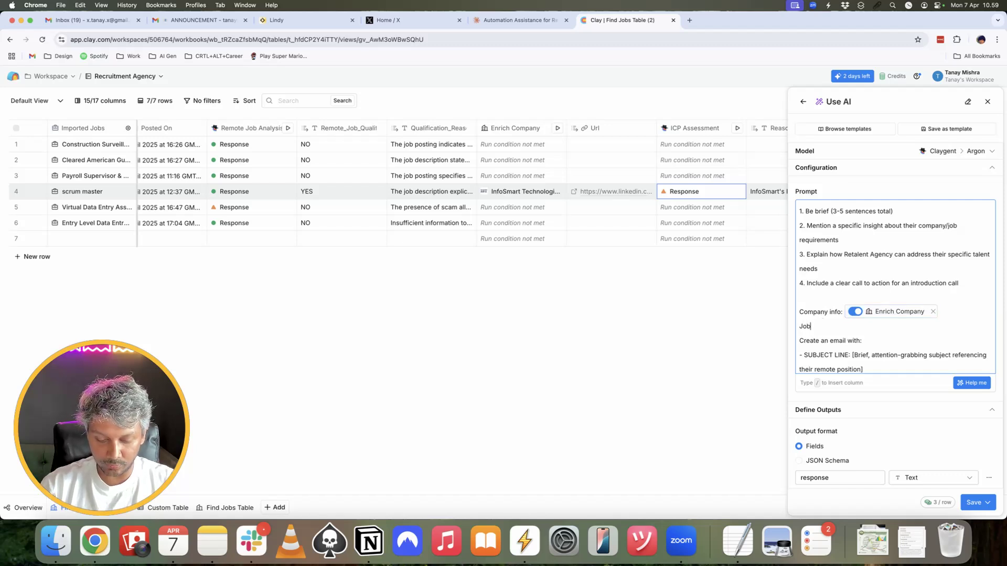
text(info)
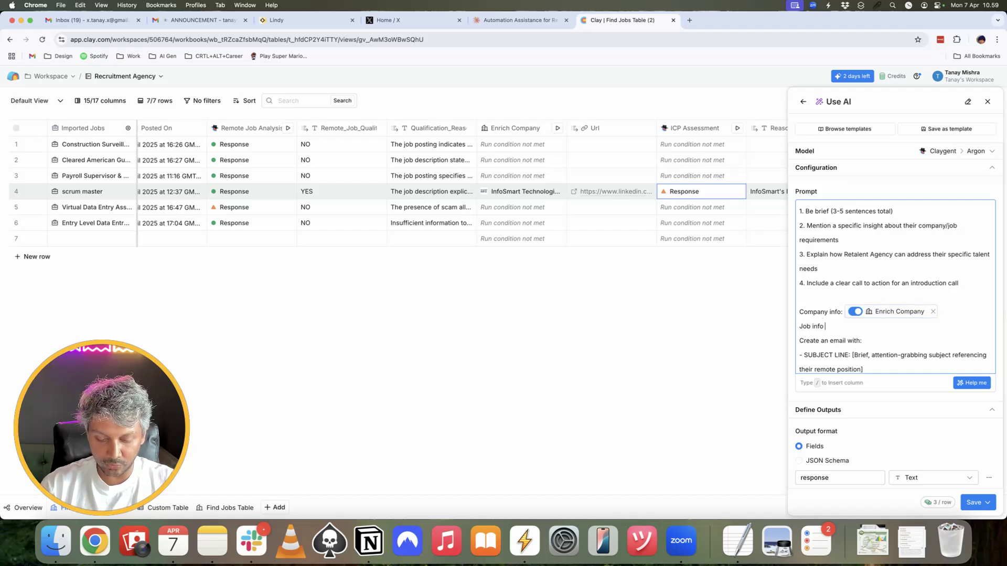
text( URL: /)
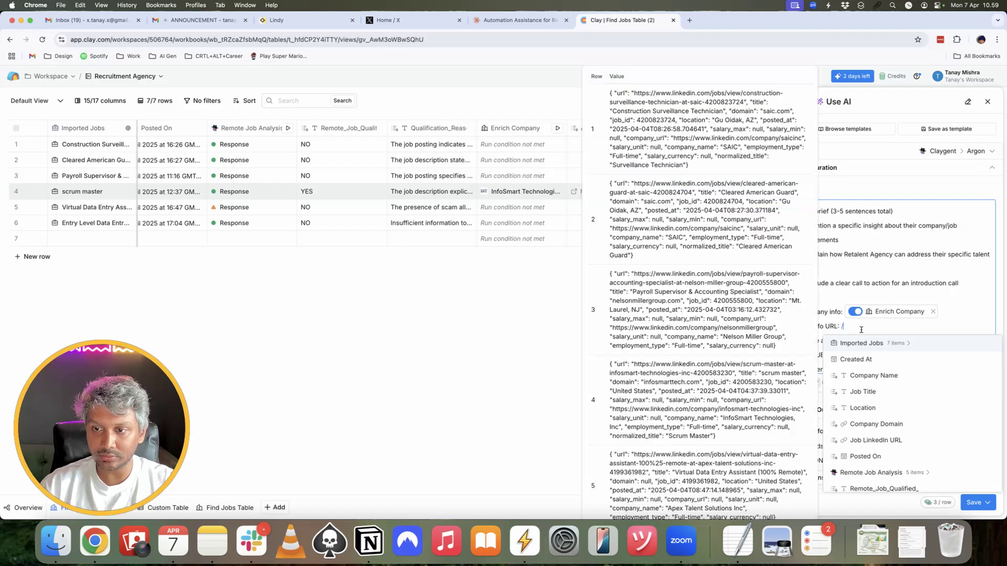
click(879, 440)
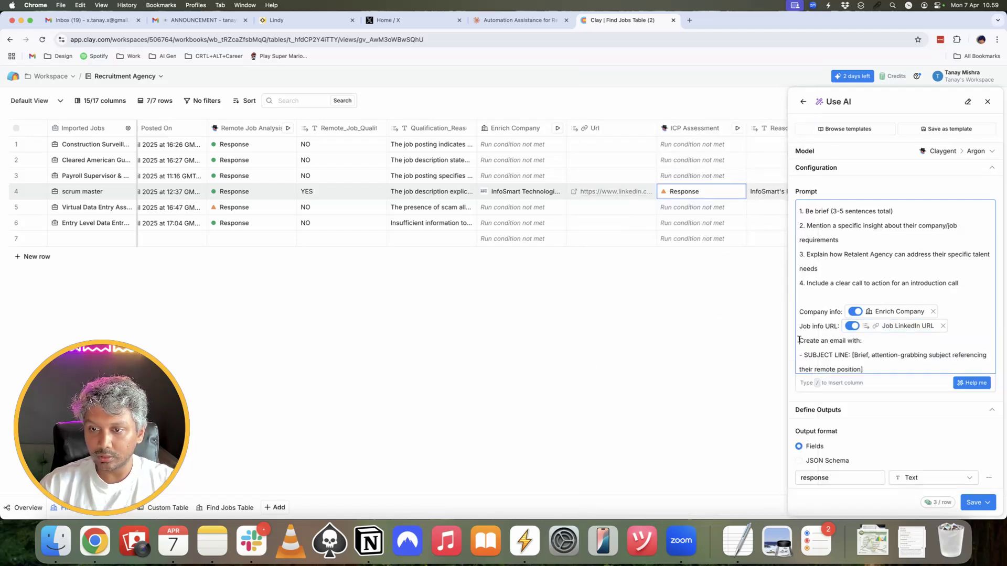
key(Return)
Rename the outreach prompt's text output field from the default to "email"
scroll(826, 327, down, 3)
double_click(833, 477)
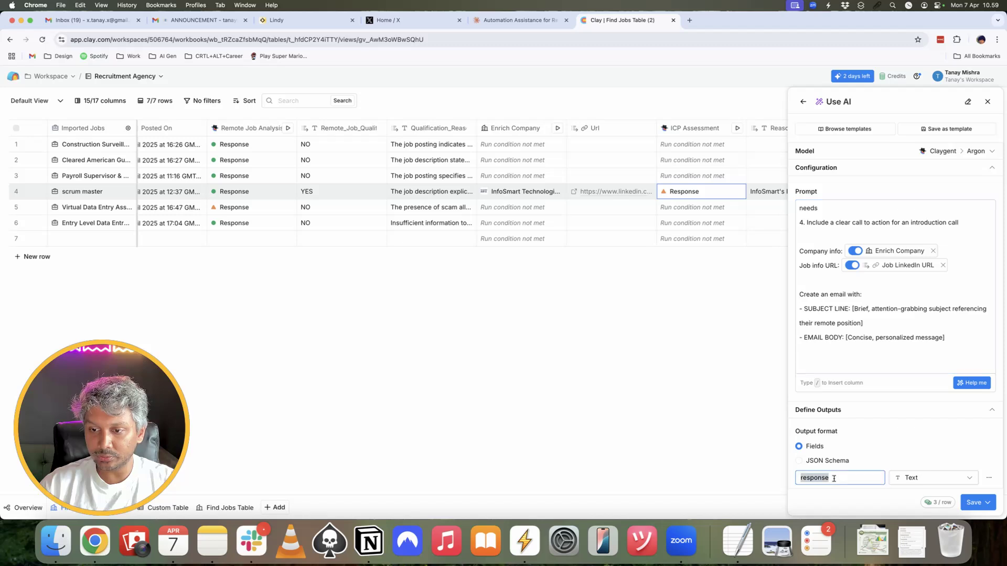
text(email)
scroll(859, 447, down, 3)
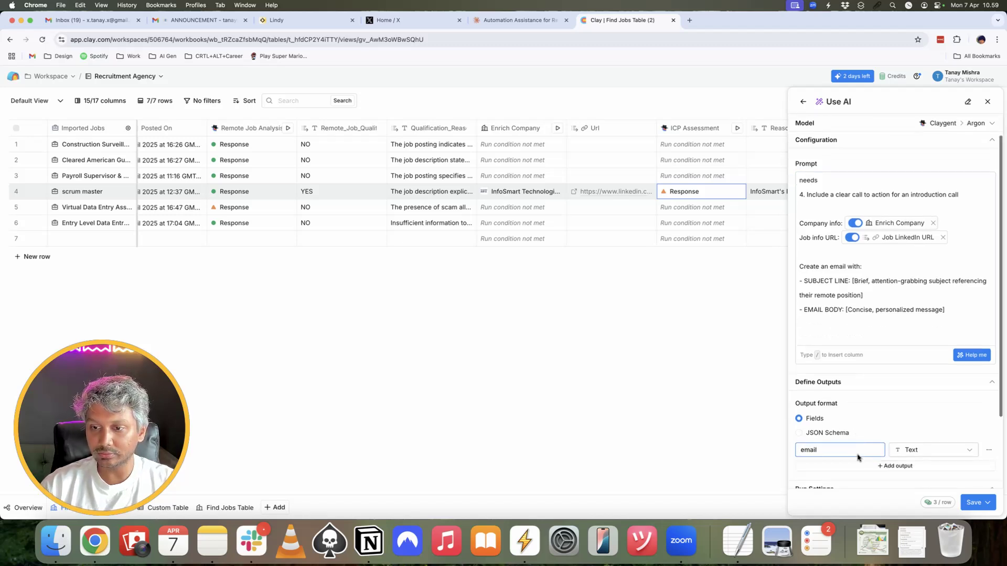
scroll(859, 446, down, 2)
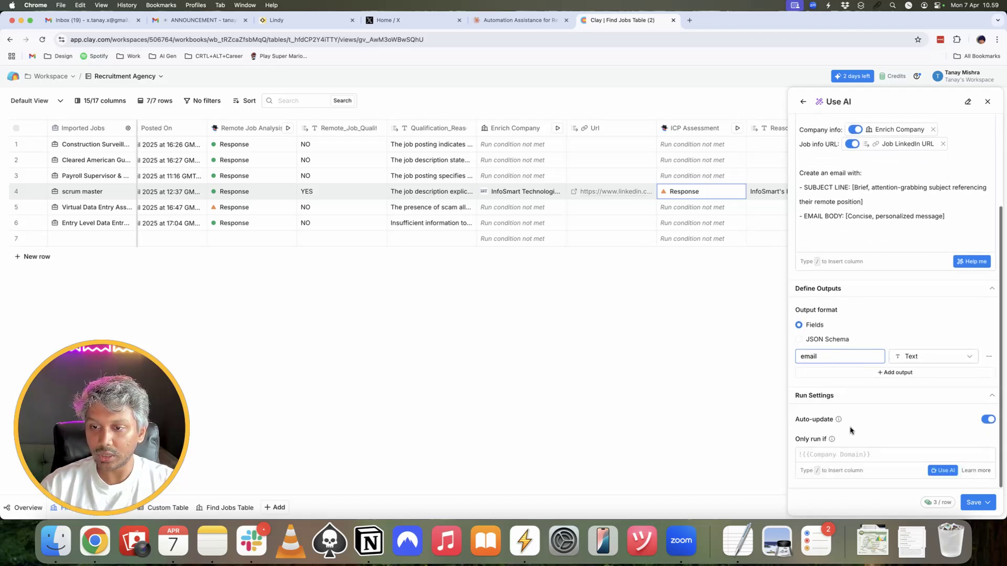
click(978, 502)
click(901, 418)
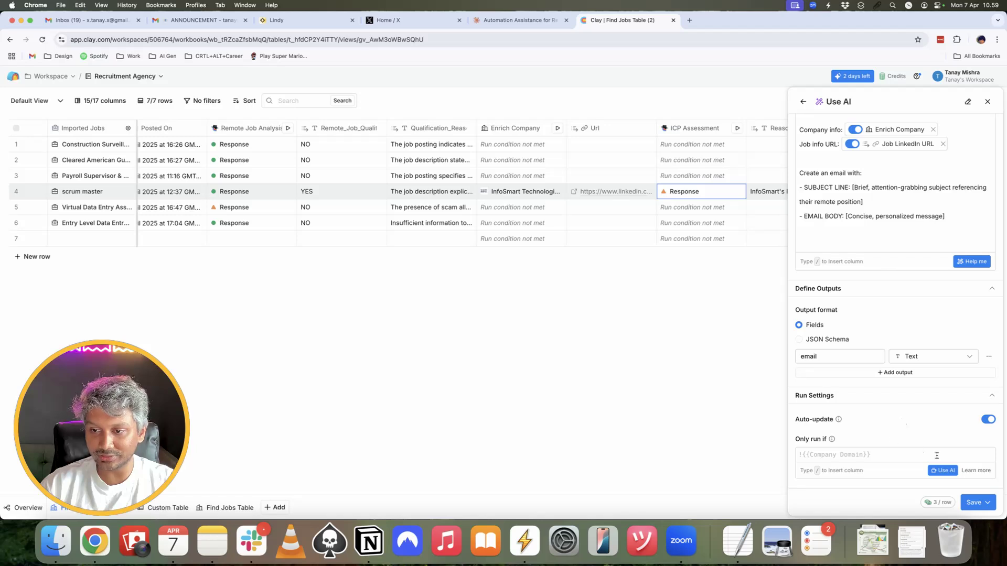
Generate a run condition requiring that Icp Fit_ is yes, accept the formula, and save the outreach email column
click(944, 471)
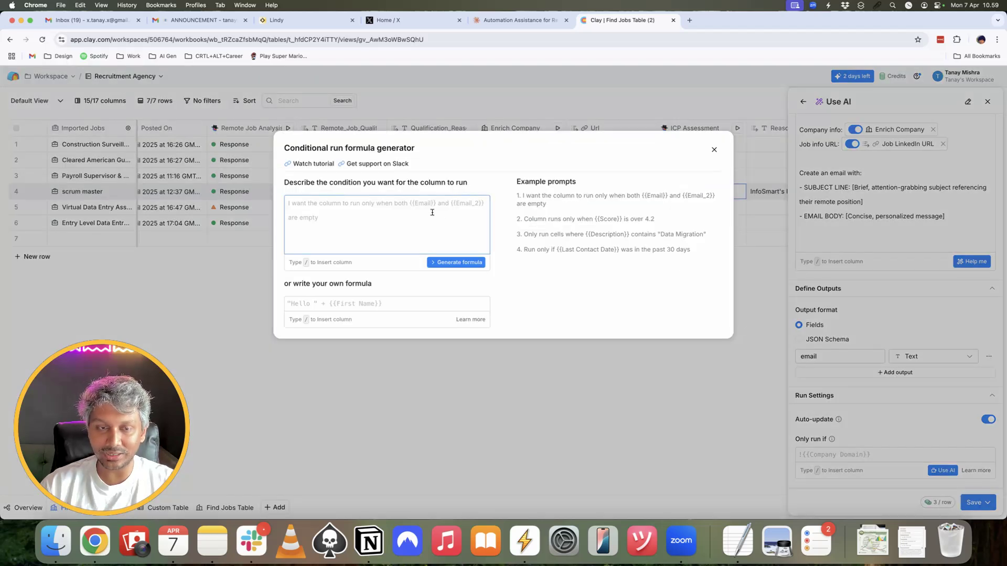
text(/)
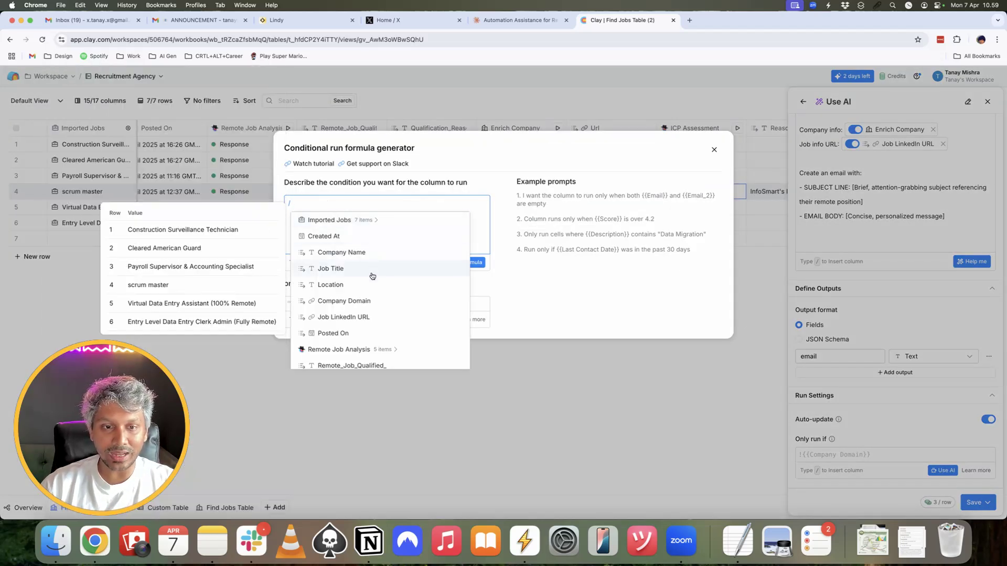
scroll(376, 279, down, 4)
scroll(379, 280, down, 1)
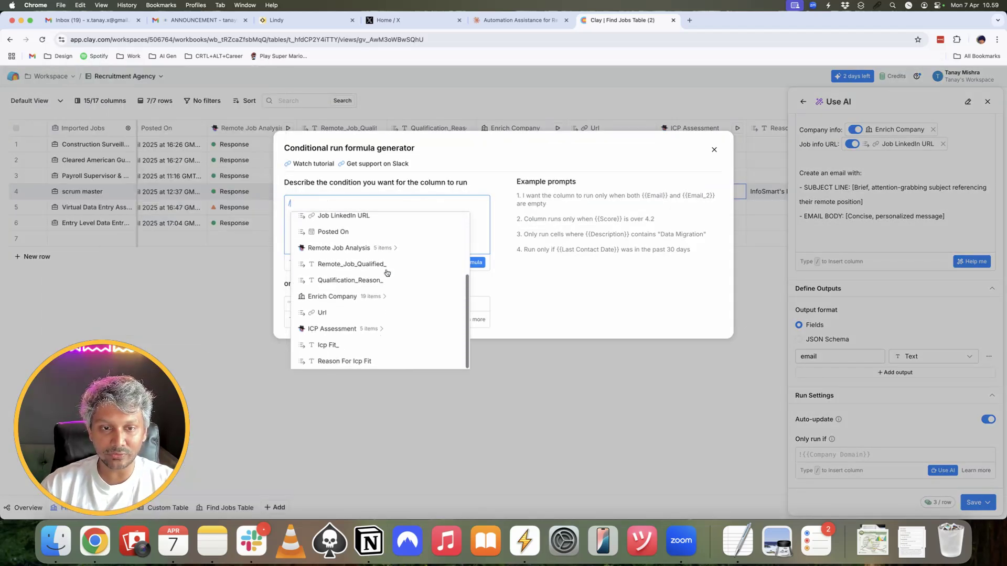
click(328, 346)
text(is yes)
click(446, 262)
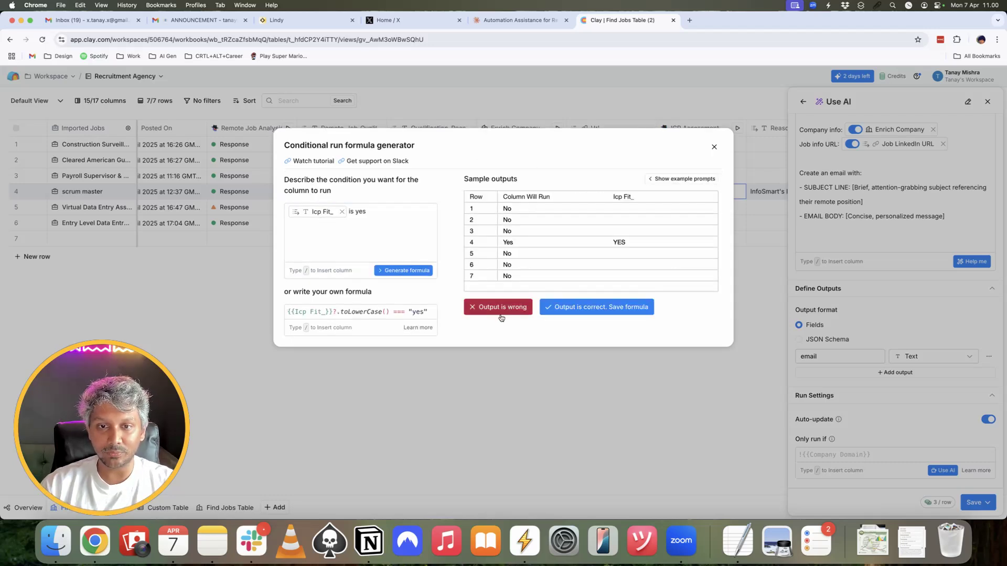
click(579, 307)
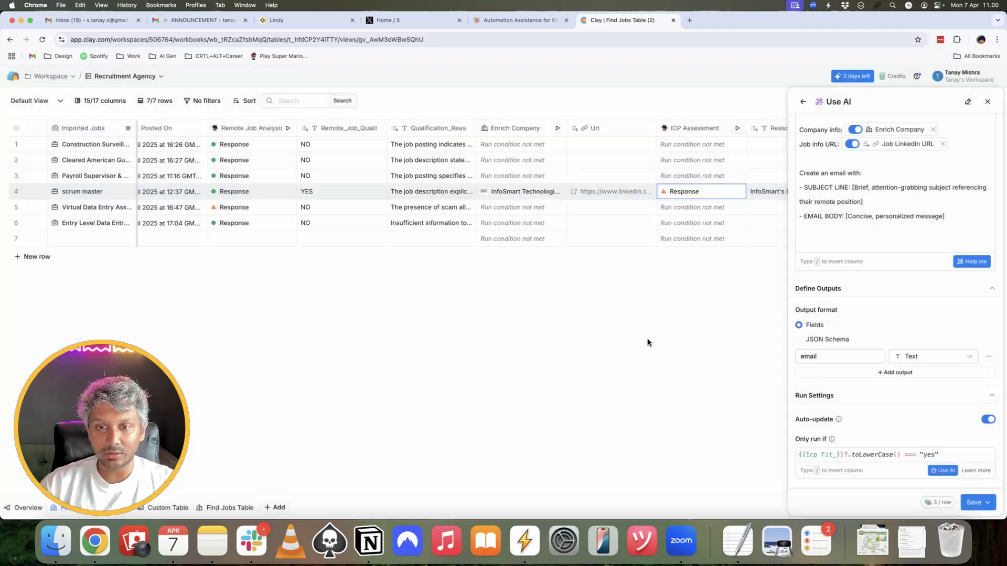
click(971, 502)
click(914, 463)
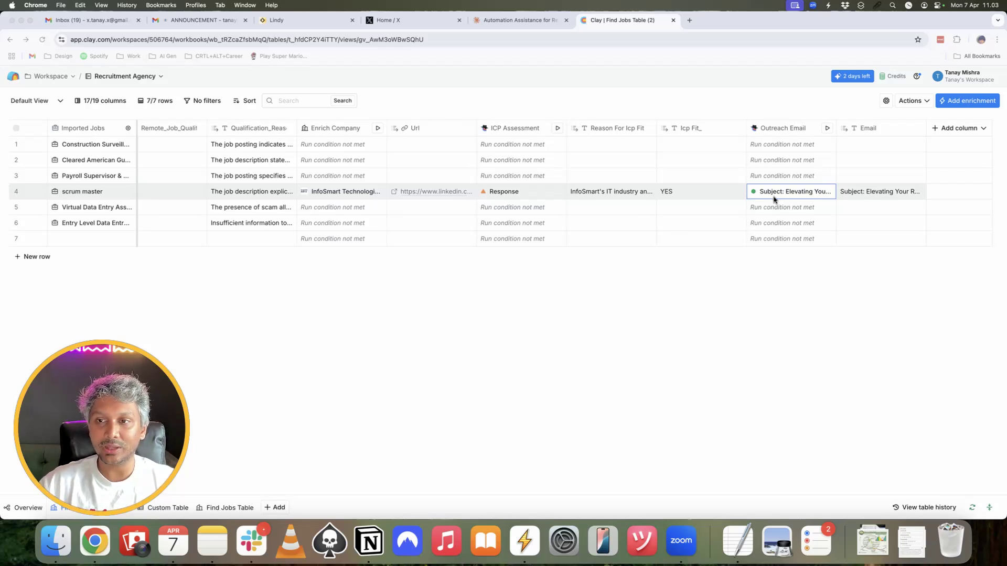
Open the scrum master row's Email cell in the expanded view and read the drafted outreach message
double_click(892, 195)
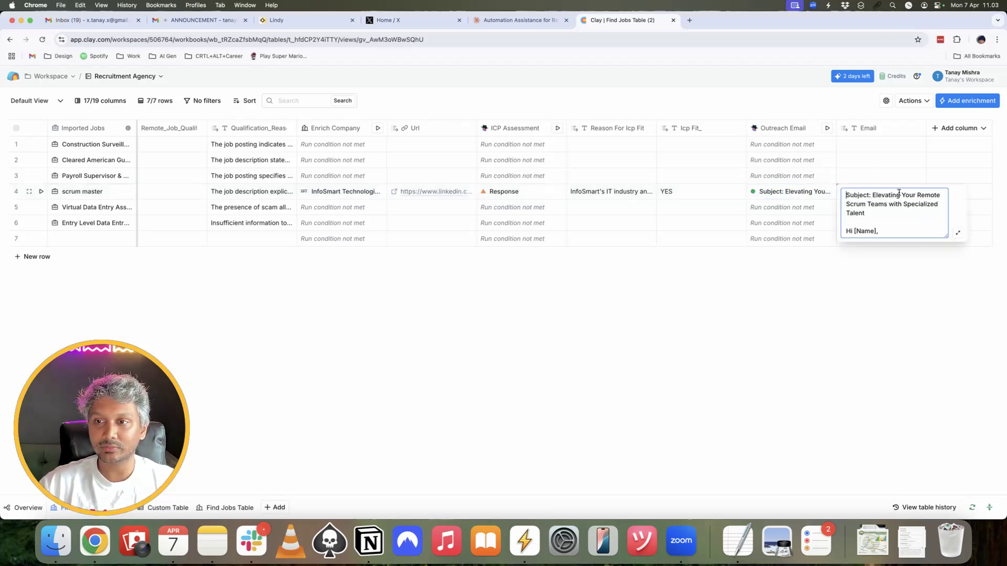
click(955, 233)
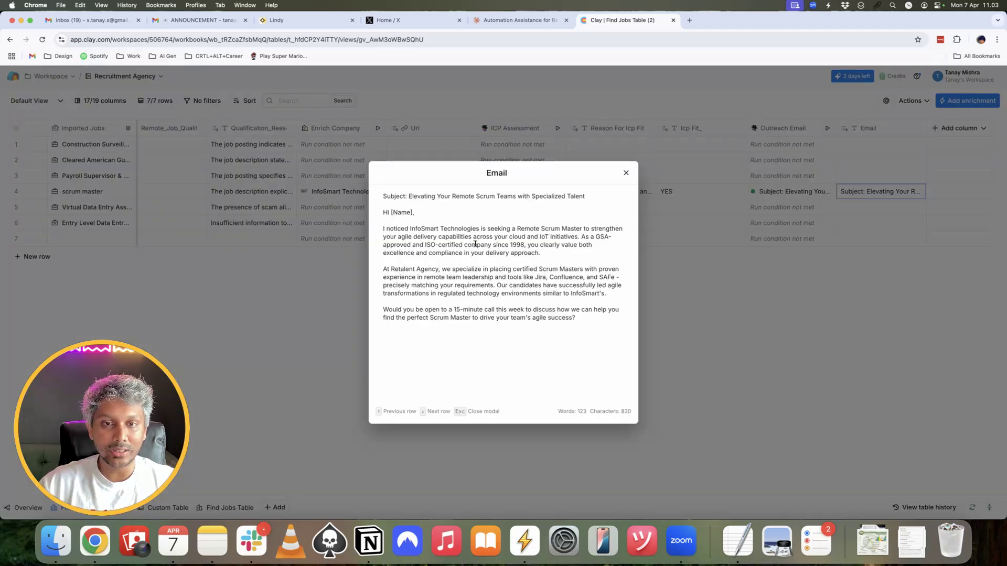
click(418, 232)
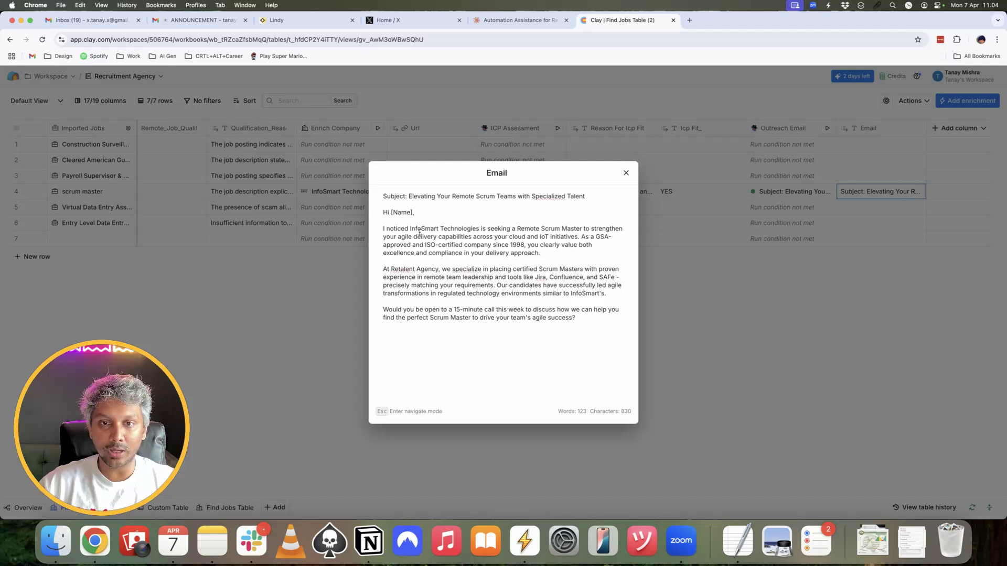